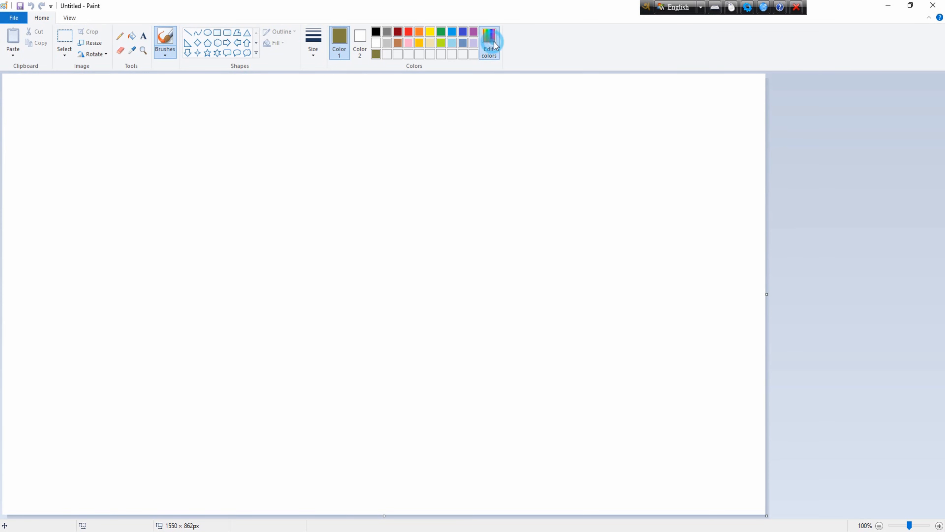
Step: Add four yellow-olive shades to the custom palette, starting from a bright yellow and progressively lowering the luminosity
left_click(391, 340)
left_click(492, 40)
left_click_drag(572, 264, 575, 260)
left_click(383, 339)
left_click(490, 41)
left_click(383, 339)
left_click(489, 40)
left_click(574, 263)
left_click(382, 339)
left_click(489, 40)
left_click(574, 267)
left_click(378, 337)
Step: Add three darker olive shades to the custom palette, ending with a very dark olive
left_click(488, 40)
left_click(574, 269)
left_click(381, 339)
left_click(487, 38)
left_click(573, 270)
left_click(383, 337)
left_click(489, 41)
left_click(574, 284)
left_click(383, 338)
Step: Add two lighter, muted olive shades to the custom palette, based on the first custom olive
left_click(377, 55)
left_click(490, 56)
left_click(575, 244)
left_click(383, 339)
left_click(489, 39)
left_click(575, 247)
left_click(386, 339)
Step: Draw a very dark olive curve across the upper canvas, sloping down from the left edge to the right edge
left_click(452, 54)
left_click(197, 33)
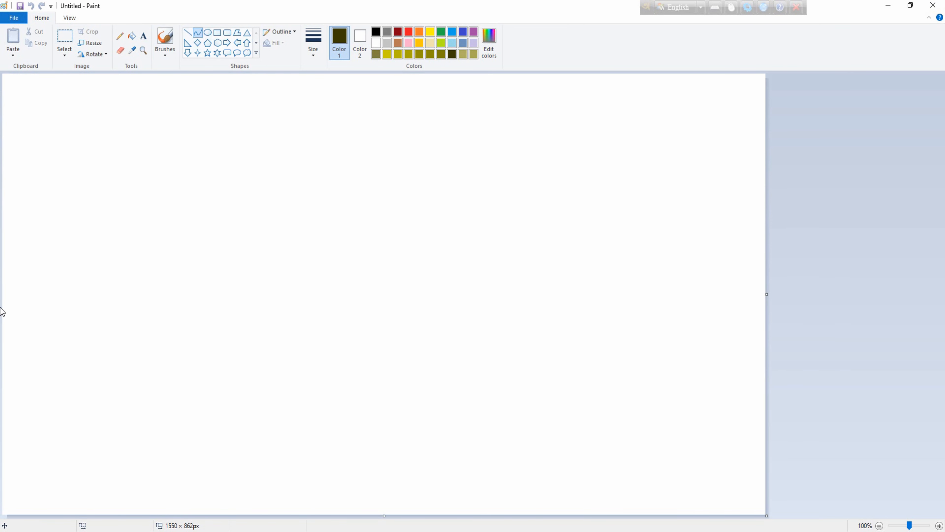
left_click_drag(3, 175, 944, 321)
left_click(426, 182)
left_click(490, 281)
left_click_drag(490, 243, 336, 215)
left_click(889, 138)
Step: Draw a gently waving medium olive curve across the middle of the canvas, below the dark curve
left_click(440, 55)
mouse_move(2, 288)
left_mouse_down()
mouse_move(905, 328)
mouse_move(935, 310)
left_mouse_up()
left_click(285, 341)
left_click(523, 277)
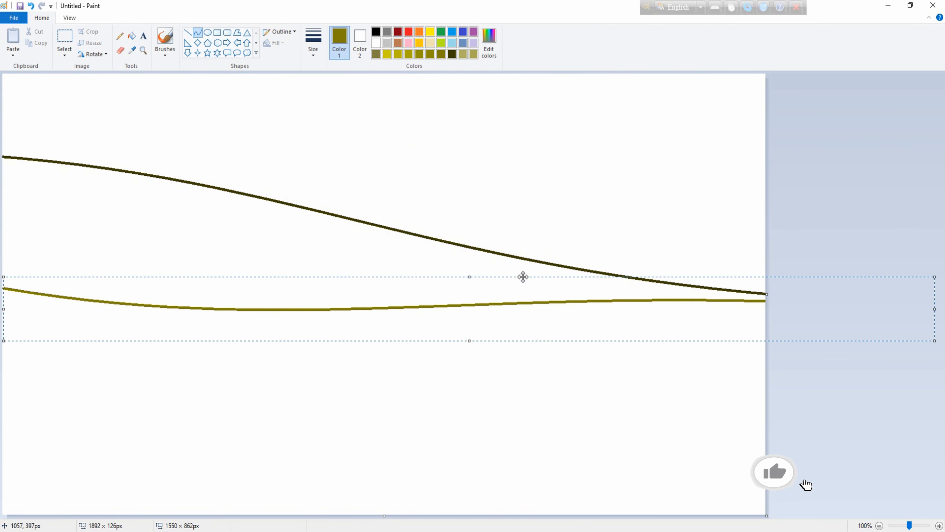
Step: Draw a third olive curve across the lower canvas, rising from the left edge toward the right edge
left_click_drag(764, 380, 3, 486)
left_click(322, 426)
left_click(462, 420)
left_click_drag(633, 389, 622, 361)
left_click_drag(755, 355, 835, 319)
left_click(789, 239)
Step: Fill the area above the top curve with very dark olive and the two bands below it with successively lighter olives
left_click(451, 54)
left_click(131, 37)
left_click(286, 130)
left_click(440, 55)
left_click(261, 248)
left_click(430, 55)
left_click(357, 340)
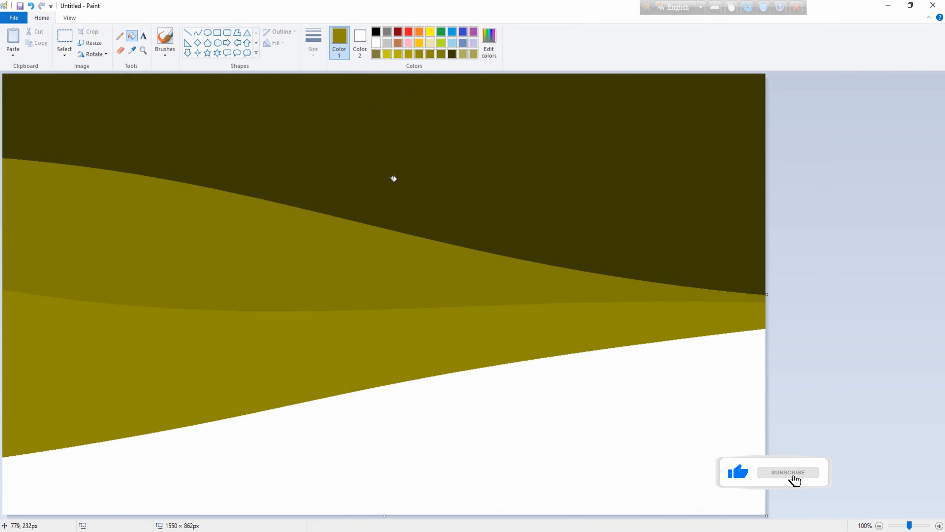
Step: Draw a yellow diagonal curve about 1339 × 325 px from the bottom edge up to the right edge
left_click(387, 55)
left_click(197, 32)
left_click_drag(141, 514, 800, 348)
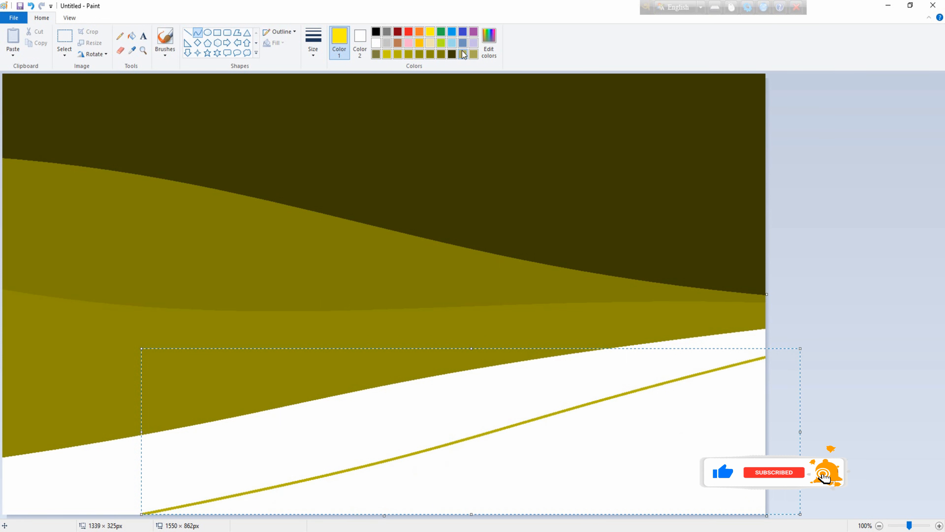
Step: Fill the lower-right corner with yellow and the remaining white band above it with olive
left_click(131, 36)
left_click(559, 465)
left_click(397, 54)
left_click(396, 413)
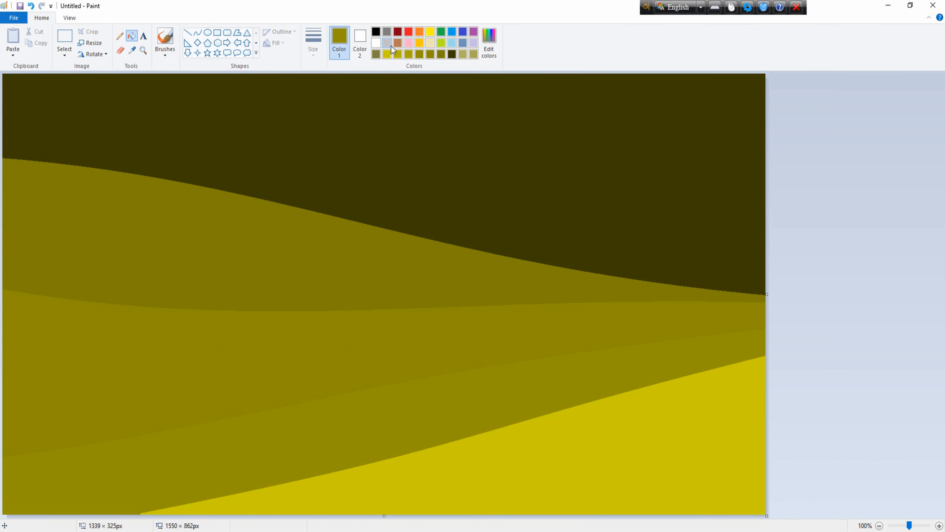
Step: Draw a solid yellow circle and position it near the centre of the canvas
left_click(430, 32)
left_click(208, 33)
left_click(360, 41)
left_click(431, 32)
left_click_drag(335, 313, 499, 152)
mouse_move(453, 199)
left_mouse_down()
mouse_move(456, 245)
mouse_move(467, 228)
left_mouse_up()
left_click_drag(513, 181, 494, 194)
left_click(483, 164)
Step: Draw a solid pale cream circle about 224 × 226 px and centre it inside the yellow circle
left_click(336, 41)
left_click(431, 43)
left_click_drag(372, 311, 503, 182)
left_click_drag(449, 250, 433, 270)
left_click_drag(487, 203, 476, 214)
left_click_drag(397, 296, 401, 296)
left_click_drag(478, 220, 471, 216)
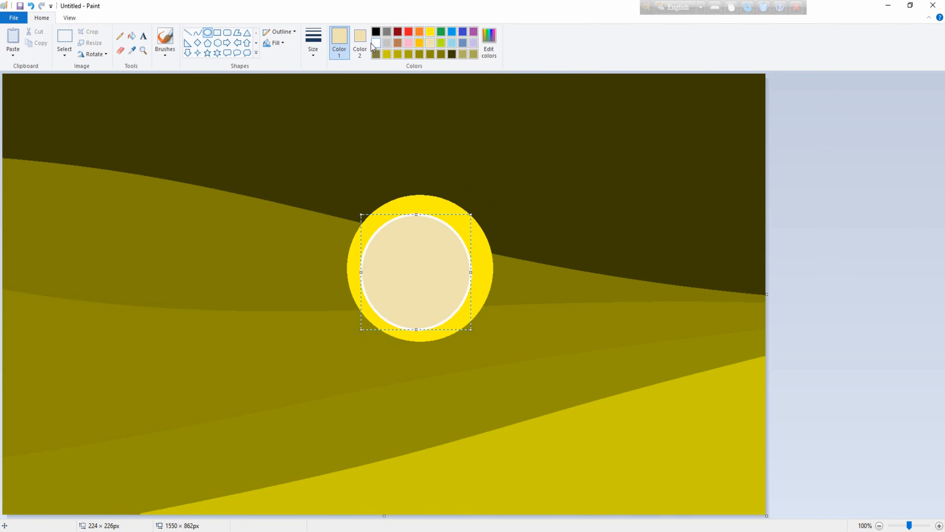
left_click(530, 122)
Step: Draw a smaller solid white circle in the middle of the cream circle
left_click(331, 36)
left_click(377, 43)
left_click(359, 41)
left_click(376, 43)
mouse_move(398, 298)
left_mouse_down()
mouse_move(462, 229)
mouse_move(433, 253)
left_mouse_up()
left_click_drag(394, 243, 379, 227)
left_click(539, 223)
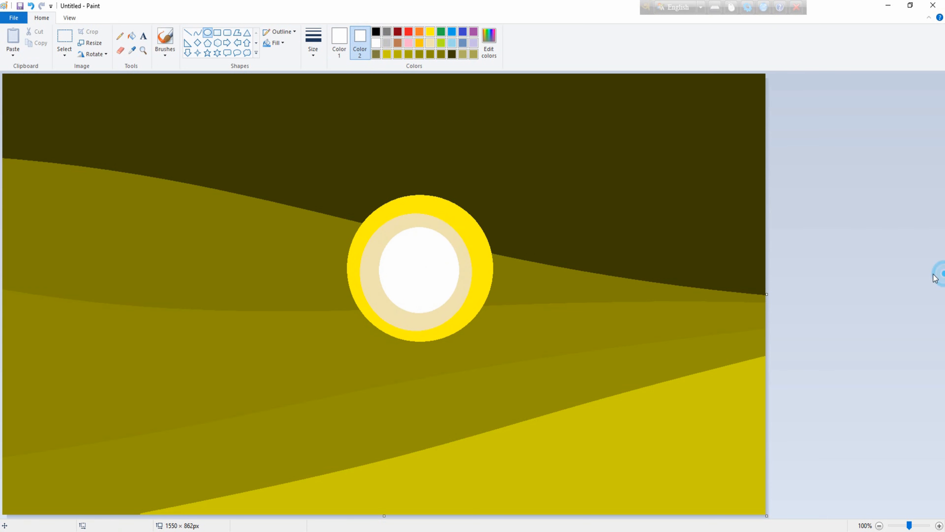
Step: Smear the picture vertically by shrinking it in pixels and then resizing its height back to 862 px
left_click(90, 43)
left_click(108, 80)
left_click(41, 137)
left_click(95, 229)
left_click(90, 43)
left_click(108, 80)
double_click(123, 118)
type("862")
left_click(73, 232)
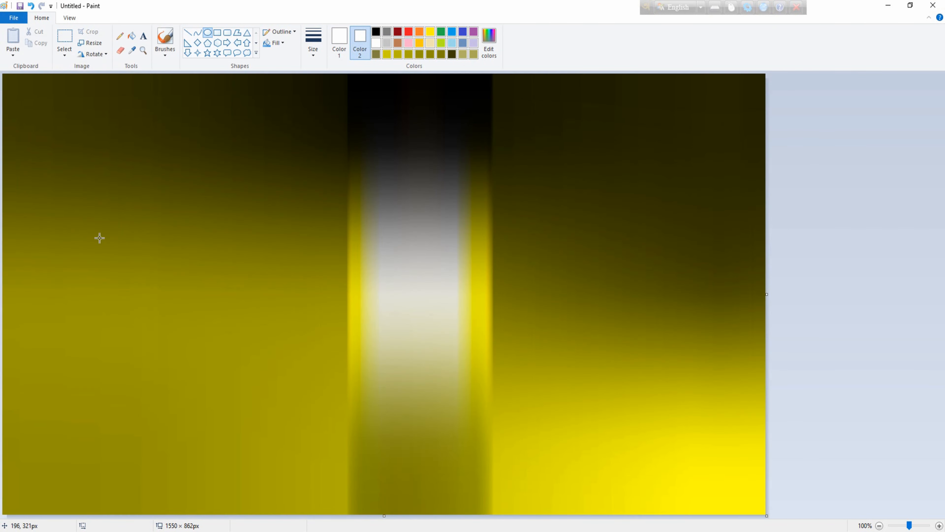
Step: Blur the picture sideways by resizing its width in pixels and restoring it to 1550 px
left_click(99, 44)
double_click(129, 96)
type("550")
left_click(80, 231)
left_click(91, 43)
left_click(109, 80)
left_click(77, 233)
Step: Select the whole blurred picture and squeeze it vertically into the upper part of the canvas, leaving a white strip below
left_click(65, 53)
left_click(78, 114)
left_click_drag(384, 513, 384, 384)
key("ctrl+z")
left_click(65, 52)
left_click(64, 114)
Step: Draw a solid white circle about 194 × 198 px over the glow, then scale it down and centre it there
left_click(207, 32)
left_click_drag(358, 265, 453, 164)
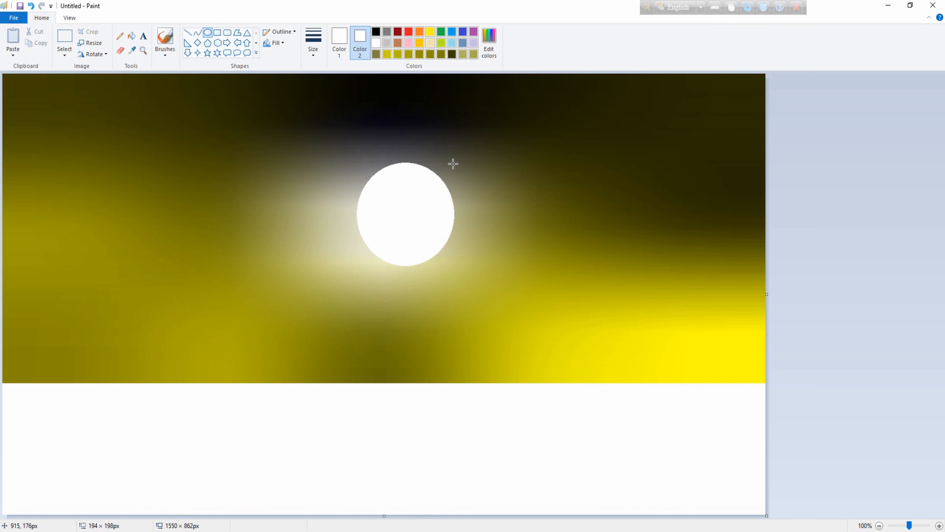
left_click_drag(406, 217, 390, 216)
left_click_drag(436, 265, 422, 244)
mouse_move(387, 216)
left_mouse_down()
mouse_move(430, 245)
mouse_move(378, 230)
left_mouse_up()
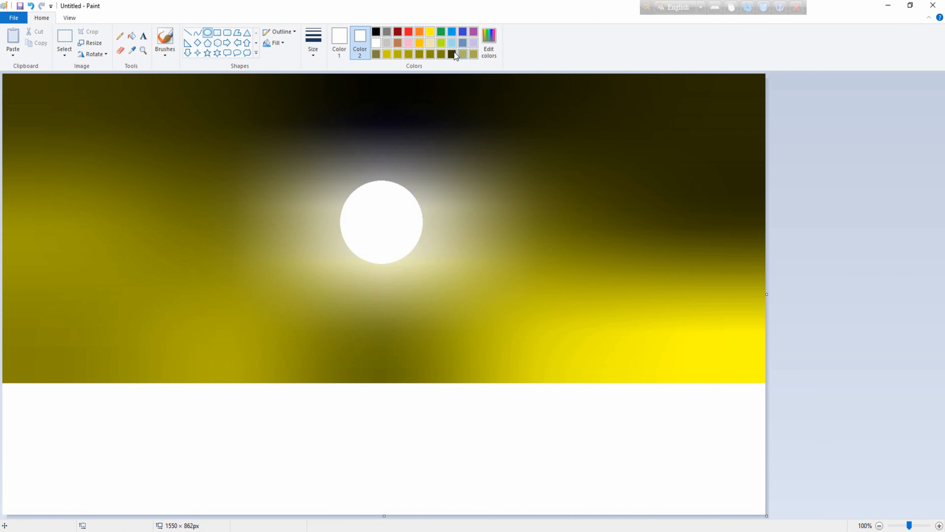
Step: Paint a jagged lavender mountain ridge line across the blurred sky with a brush, from the left edge to the right edge
left_click(342, 56)
left_click(473, 42)
left_click(360, 48)
left_click(376, 42)
left_click(164, 55)
left_click(222, 90)
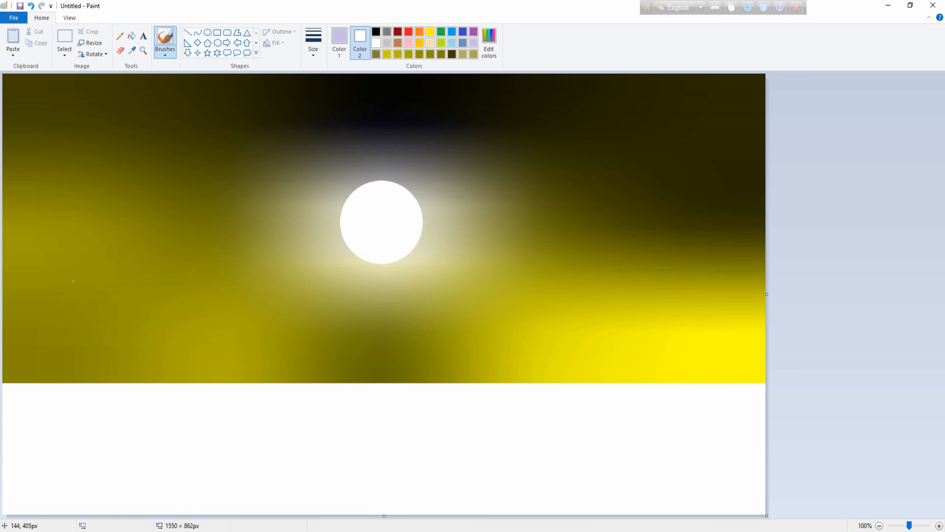
mouse_move(6, 336)
left_mouse_down()
mouse_move(30, 320)
mouse_move(135, 261)
mouse_move(196, 261)
mouse_move(378, 325)
mouse_move(473, 322)
mouse_move(572, 273)
mouse_move(665, 271)
mouse_move(766, 227)
left_mouse_up()
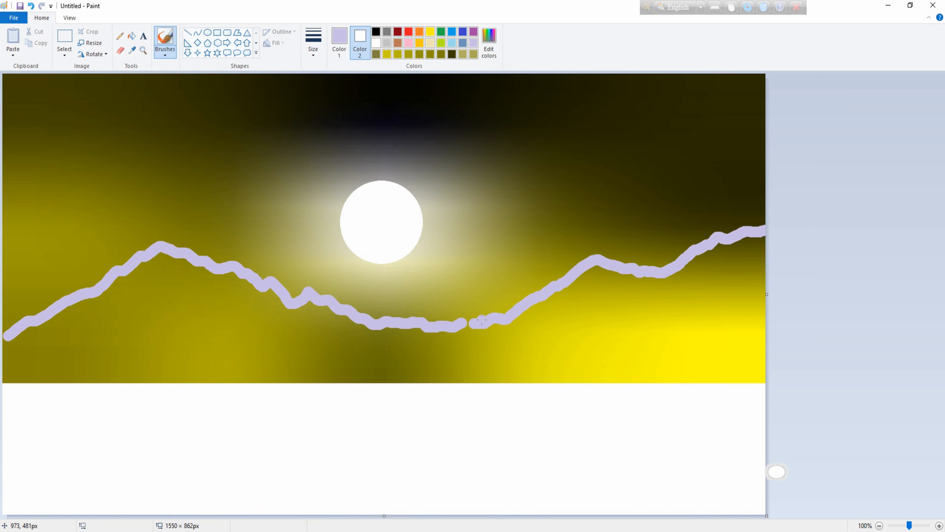
Step: Raise additional peaks along the ridge and fill the mountains below it with solid lavender brush strokes
left_click_drag(188, 272, 27, 328)
mouse_move(180, 240)
left_mouse_down()
mouse_move(245, 269)
mouse_move(242, 280)
mouse_move(352, 308)
mouse_move(362, 297)
mouse_move(277, 293)
mouse_move(181, 256)
mouse_move(283, 309)
left_mouse_up()
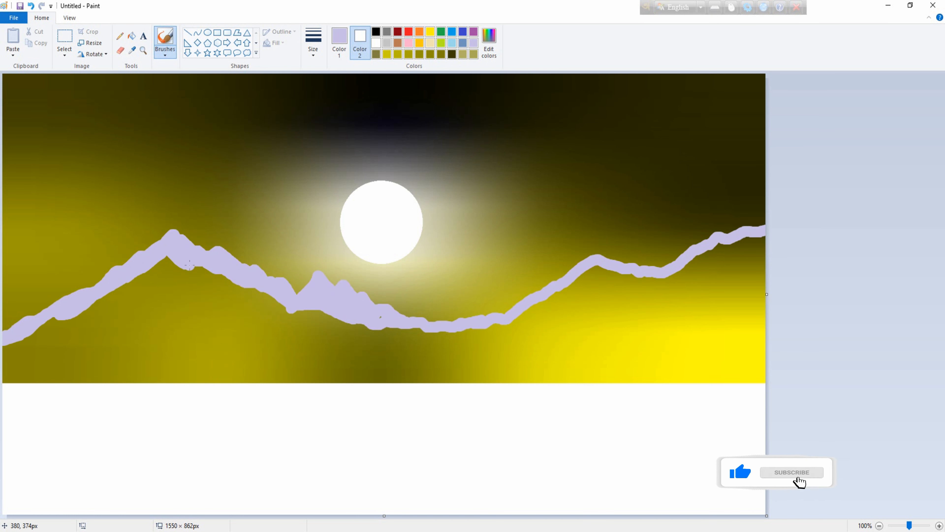
left_click_drag(189, 264, 291, 315)
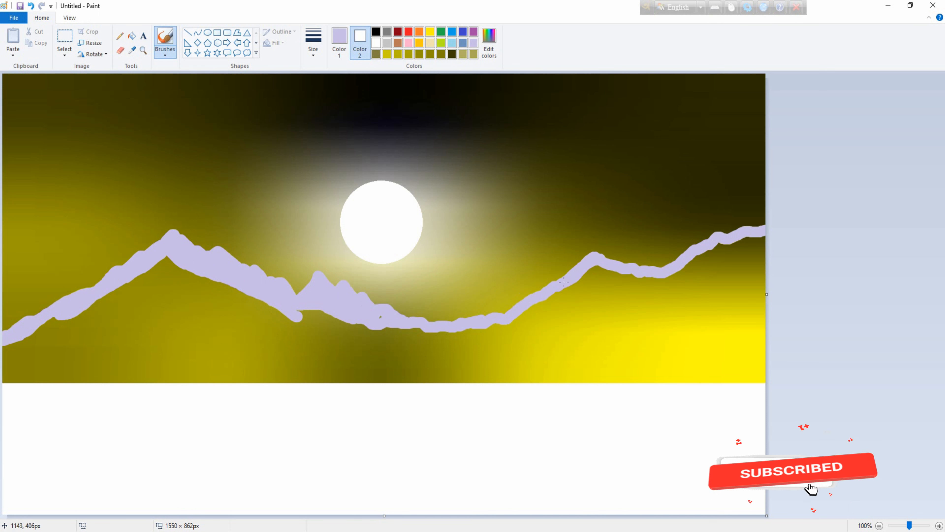
left_click_drag(562, 281, 438, 325)
mouse_move(580, 269)
left_mouse_down()
mouse_move(686, 252)
mouse_move(756, 209)
mouse_move(704, 234)
left_mouse_up()
mouse_move(601, 268)
left_mouse_down()
mouse_move(725, 245)
mouse_move(747, 259)
left_mouse_up()
mouse_move(515, 311)
left_mouse_down()
mouse_move(733, 271)
mouse_move(454, 339)
mouse_move(759, 277)
mouse_move(749, 295)
left_mouse_up()
left_click_drag(179, 257, 22, 337)
left_click_drag(268, 297, 177, 297)
mouse_move(69, 305)
left_mouse_down()
mouse_move(290, 320)
mouse_move(301, 335)
mouse_move(363, 324)
mouse_move(458, 334)
left_mouse_up()
Step: Define a light gray custom colour by adjusting the luminosity
left_click(495, 35)
left_click_drag(575, 228, 575, 216)
left_click(389, 339)
Step: Paint textured light gray brush strokes down the slope of the left mountain
left_click(339, 41)
left_click(474, 54)
left_click(360, 41)
left_click(375, 43)
left_click(165, 54)
left_click(193, 111)
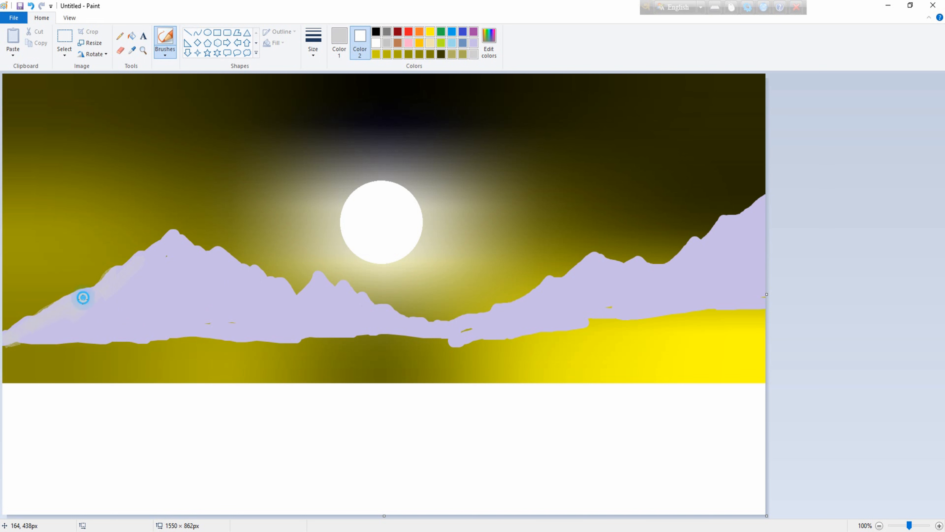
left_click_drag(167, 251, 101, 327)
Step: Define an olive custom colour with red 131, green 131 and blue 65
left_click(430, 54)
left_click(489, 41)
left_click_drag(577, 271, 577, 258)
left_click(397, 269)
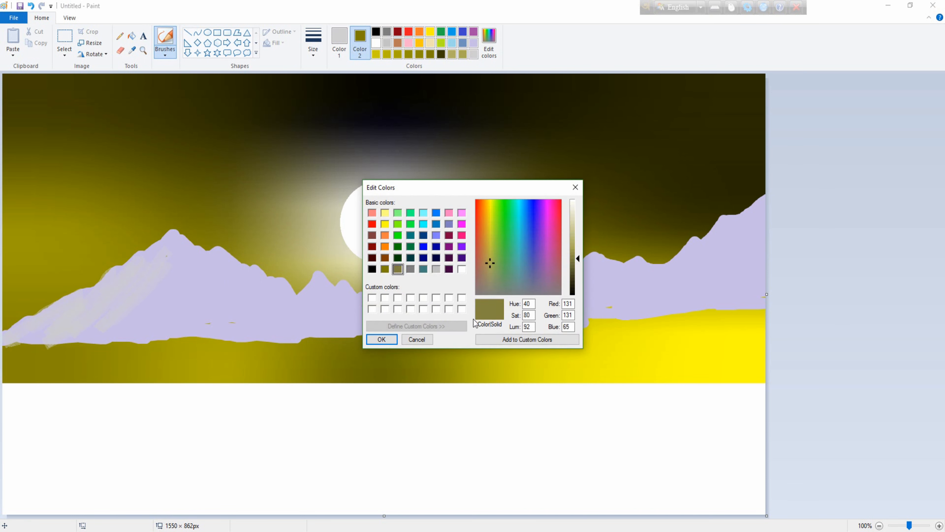
left_click(374, 338)
Step: Shade the left mountains with overlapping olive strokes and work light gray touches into the main peak's slopes
left_click(339, 42)
left_click(473, 54)
left_click(360, 41)
mouse_move(23, 334)
left_mouse_down()
mouse_move(162, 244)
mouse_move(97, 294)
mouse_move(304, 322)
left_mouse_up()
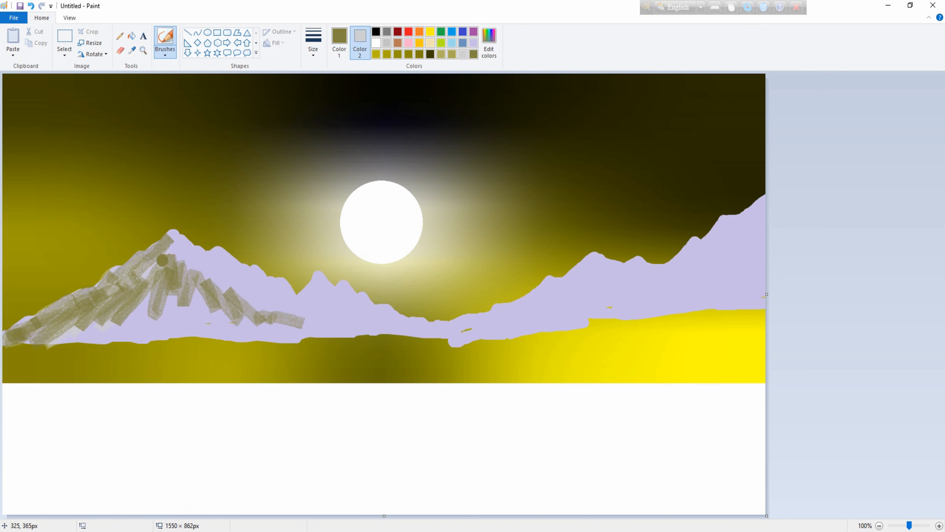
left_click(340, 42)
left_click(462, 54)
mouse_move(163, 249)
left_mouse_down()
mouse_move(15, 333)
mouse_move(130, 297)
mouse_move(123, 328)
mouse_move(209, 253)
mouse_move(261, 305)
mouse_move(137, 310)
mouse_move(318, 337)
mouse_move(268, 279)
mouse_move(324, 338)
mouse_move(386, 321)
mouse_move(223, 331)
mouse_move(130, 261)
mouse_move(100, 296)
mouse_move(152, 341)
mouse_move(227, 283)
left_mouse_up()
Step: Define a medium gray custom colour and paint it over the left mountains as far as the central valley
left_click(473, 55)
left_click(489, 41)
left_click(379, 341)
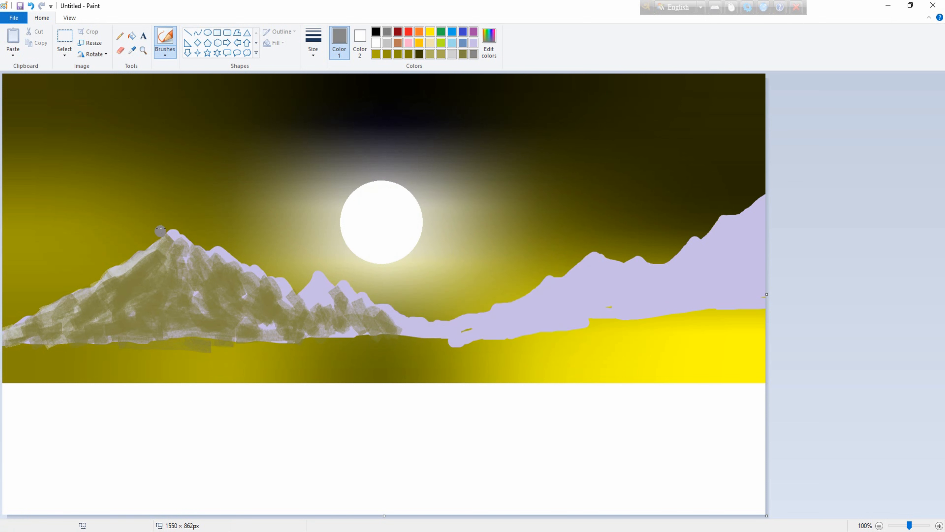
mouse_move(164, 233)
left_mouse_down()
mouse_move(133, 265)
mouse_move(83, 287)
left_mouse_up()
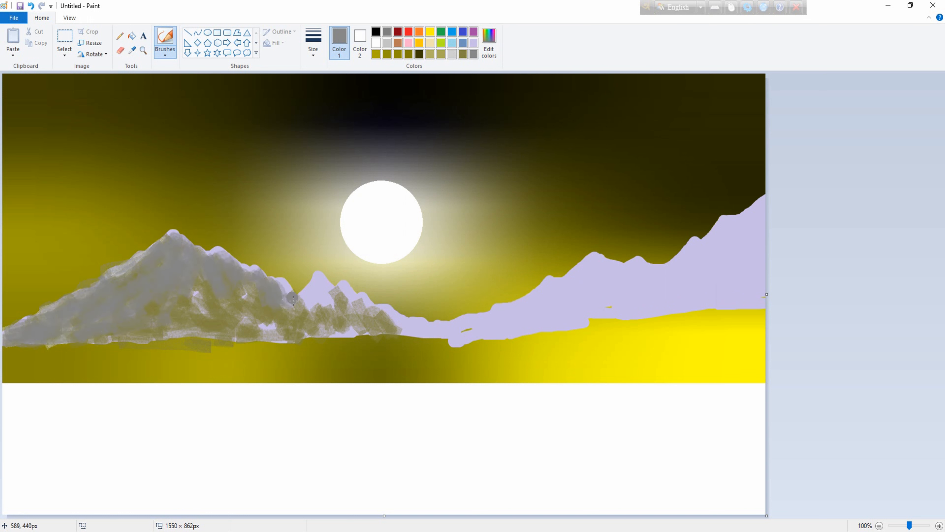
mouse_move(329, 296)
left_mouse_down()
mouse_move(395, 318)
mouse_move(324, 311)
left_mouse_up()
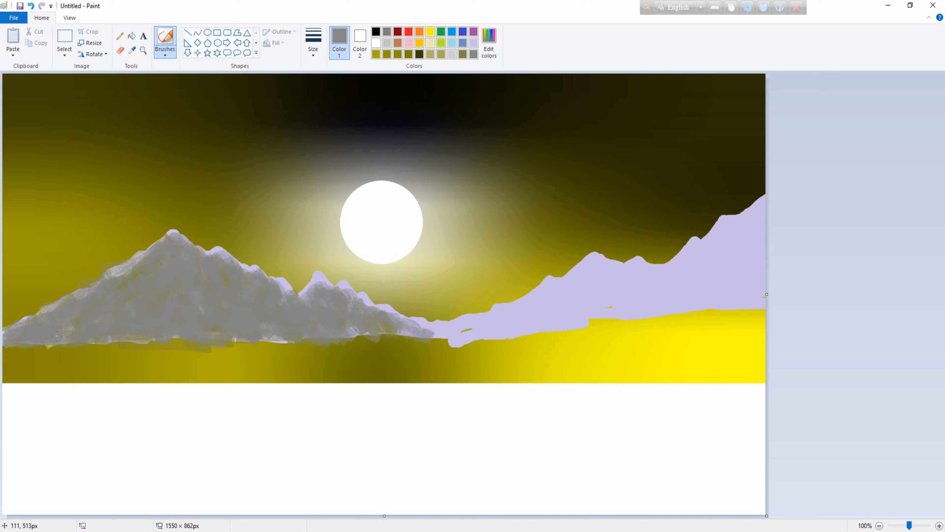
Step: Shade the right mountains with medium gray strokes and add light gray highlight streaks along the ridges
mouse_move(452, 331)
left_mouse_down()
mouse_move(592, 265)
mouse_move(685, 259)
mouse_move(765, 210)
mouse_move(749, 281)
mouse_move(609, 280)
mouse_move(536, 318)
mouse_move(568, 306)
mouse_move(597, 276)
mouse_move(549, 300)
mouse_move(721, 249)
left_mouse_up()
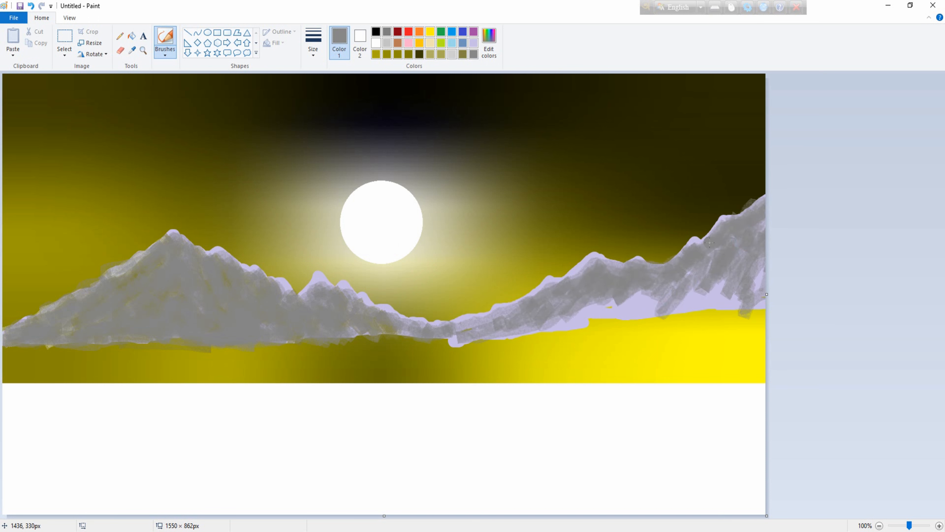
mouse_move(593, 259)
left_mouse_down()
mouse_move(454, 334)
mouse_move(761, 283)
left_mouse_up()
left_click(451, 54)
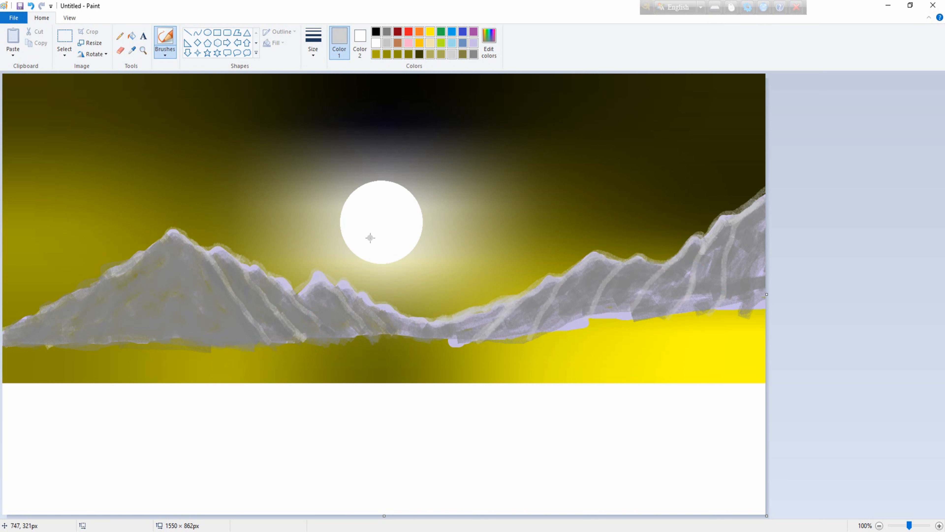
Step: Paint textured dark olive foothills along the base of the left and right mountains with a different brush
left_click(408, 54)
left_click(165, 49)
left_click(167, 112)
mouse_move(493, 338)
left_mouse_down()
mouse_move(748, 242)
mouse_move(521, 328)
mouse_move(721, 262)
mouse_move(720, 318)
mouse_move(632, 309)
mouse_move(432, 340)
left_mouse_up()
mouse_move(28, 324)
left_mouse_down()
mouse_move(156, 315)
mouse_move(106, 301)
mouse_move(64, 307)
mouse_move(119, 335)
mouse_move(268, 338)
mouse_move(51, 348)
mouse_move(413, 333)
mouse_move(362, 341)
left_mouse_up()
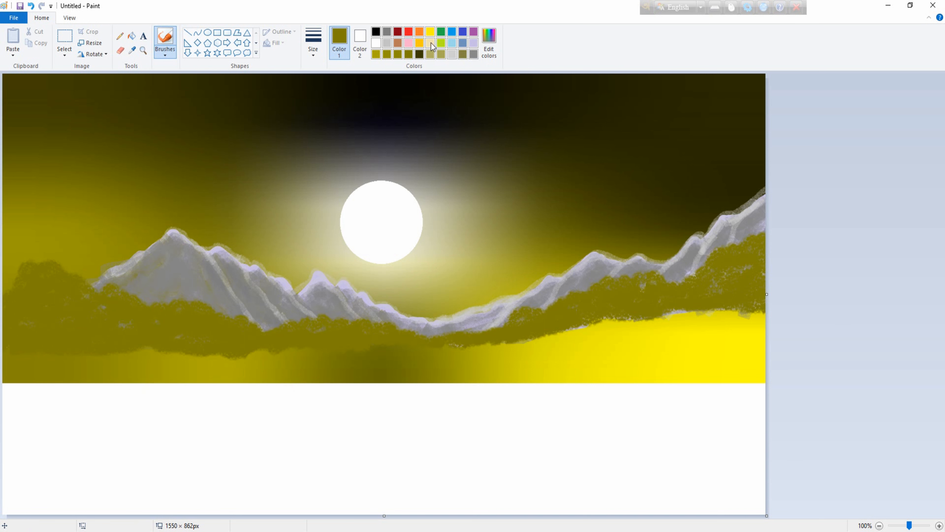
Step: Cover the white foreground with broad overlapping brush strokes in light, medium and darker olive shades
left_click(376, 54)
mouse_move(247, 488)
left_mouse_down()
mouse_move(525, 472)
mouse_move(3, 385)
mouse_move(123, 398)
mouse_move(1, 402)
mouse_move(357, 413)
mouse_move(461, 387)
left_mouse_up()
left_click(386, 54)
mouse_move(329, 432)
left_mouse_down()
mouse_move(4, 455)
mouse_move(41, 488)
mouse_move(372, 458)
mouse_move(164, 505)
mouse_move(520, 406)
mouse_move(424, 484)
mouse_move(323, 503)
mouse_move(159, 502)
mouse_move(93, 488)
mouse_move(26, 432)
mouse_move(5, 390)
left_mouse_up()
mouse_move(141, 461)
left_mouse_down()
mouse_move(606, 490)
mouse_move(569, 507)
left_mouse_up()
left_click(376, 54)
mouse_move(684, 456)
left_mouse_down()
mouse_move(819, 463)
mouse_move(334, 439)
mouse_move(540, 387)
mouse_move(513, 413)
mouse_move(763, 443)
mouse_move(283, 439)
mouse_move(201, 385)
mouse_move(7, 390)
mouse_move(128, 459)
mouse_move(740, 492)
left_mouse_up()
mouse_move(45, 409)
left_mouse_down()
mouse_move(188, 452)
mouse_move(399, 479)
mouse_move(660, 400)
mouse_move(489, 476)
mouse_move(188, 469)
mouse_move(205, 464)
left_mouse_up()
Step: Paint a large light gray boulder at the right edge of the canvas, overlapping the foothills and yellow field
left_click(452, 54)
mouse_move(760, 315)
left_mouse_down()
mouse_move(697, 296)
mouse_move(742, 366)
left_mouse_up()
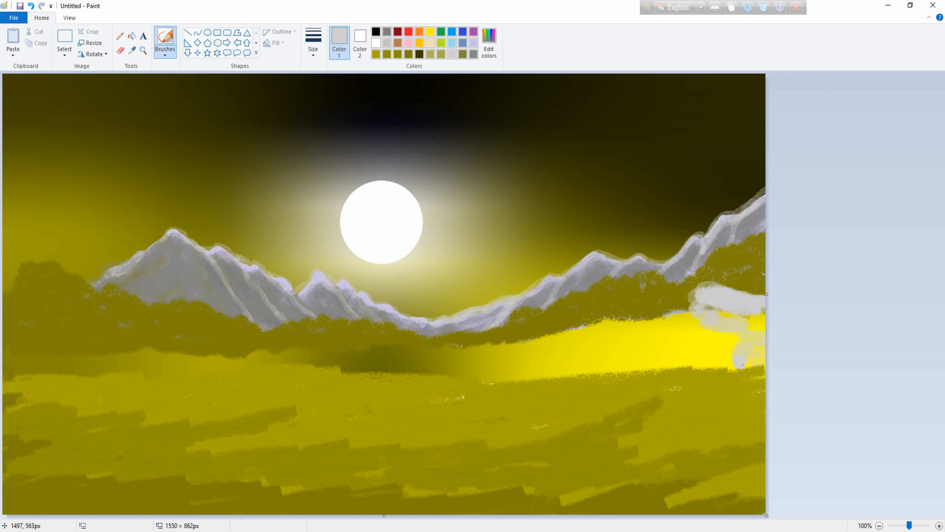
left_click_drag(729, 288, 709, 294)
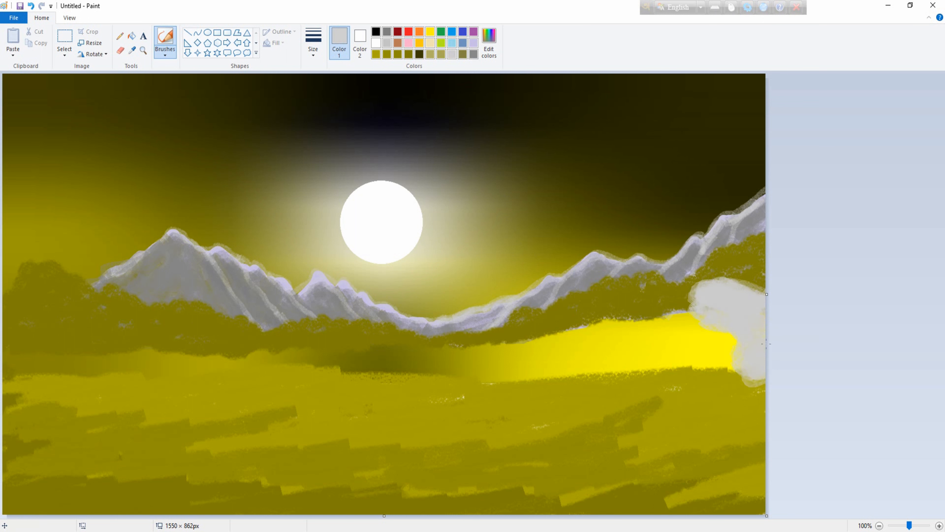
Step: Shade the large boulder's lower face in medium gray and shape a small light gray rock beneath it
left_click(474, 54)
mouse_move(685, 331)
left_mouse_down()
mouse_move(725, 309)
mouse_move(748, 322)
left_mouse_up()
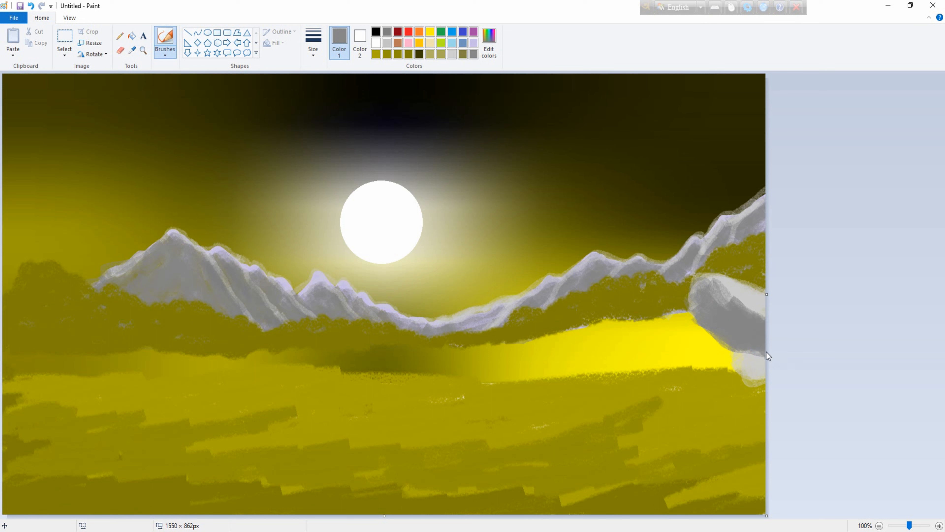
left_click(743, 287)
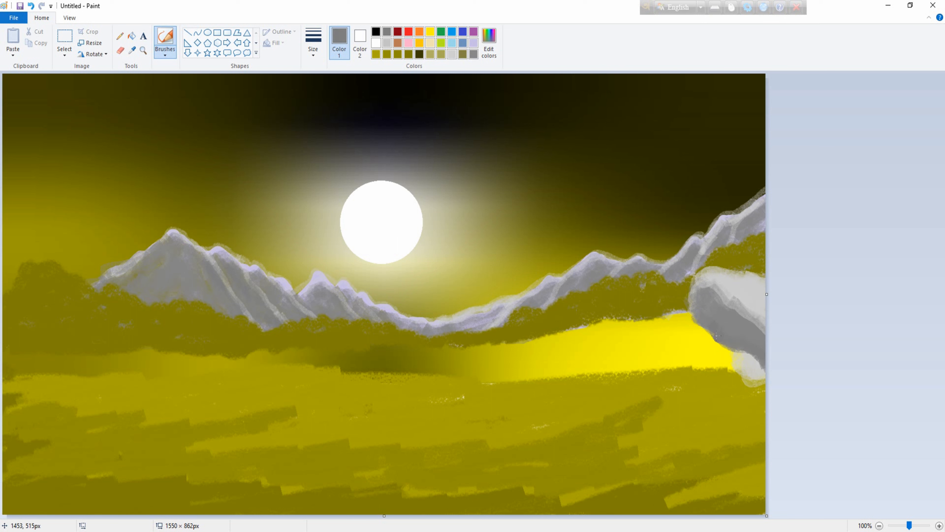
left_click_drag(716, 336, 766, 355)
left_click(450, 55)
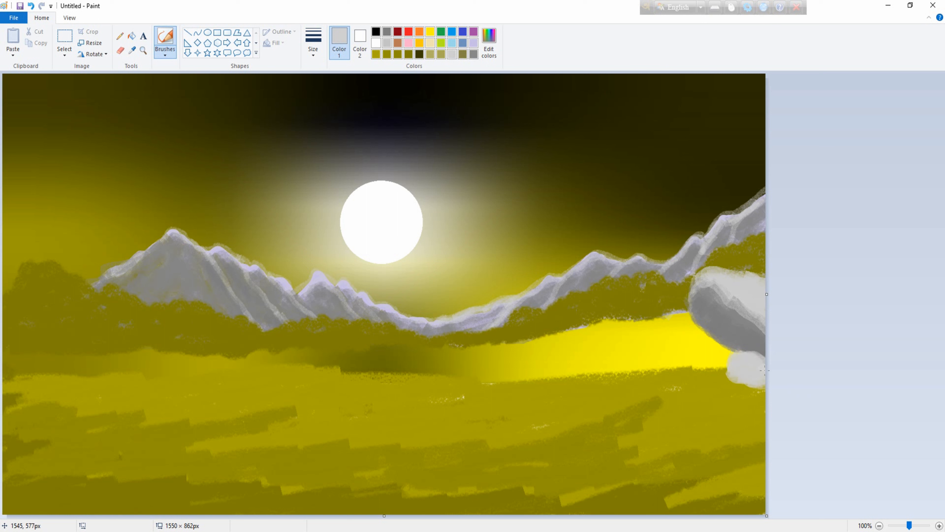
Step: Paint slanted light olive streaks across the bright yellow field with a textured brush
left_click(376, 54)
left_click(165, 50)
left_click(202, 92)
mouse_move(688, 312)
left_mouse_down()
mouse_move(450, 347)
mouse_move(689, 324)
mouse_move(679, 316)
mouse_move(675, 343)
mouse_move(721, 353)
mouse_move(681, 325)
mouse_move(710, 369)
mouse_move(564, 335)
mouse_move(627, 355)
mouse_move(583, 339)
mouse_move(610, 329)
mouse_move(580, 363)
mouse_move(573, 356)
mouse_move(578, 375)
mouse_move(518, 349)
mouse_move(552, 373)
mouse_move(507, 374)
left_mouse_up()
Step: Edge the small right rock in medium gray and dab a small light gray stone at the field's left edge
left_click(472, 55)
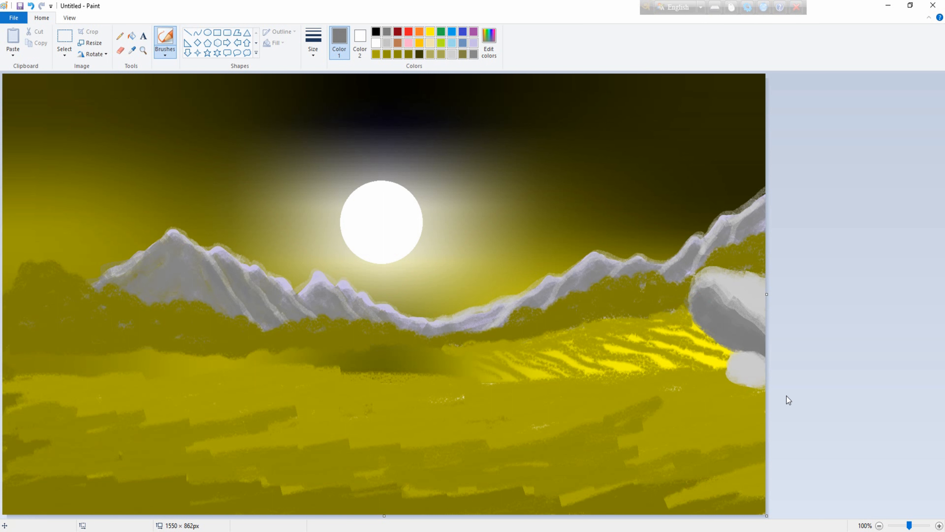
left_click_drag(744, 364, 736, 350)
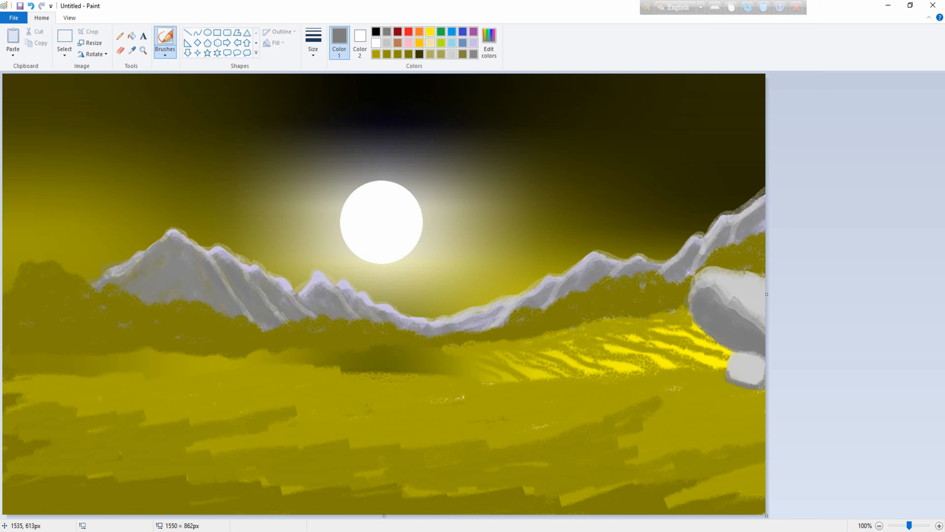
left_click(474, 53)
left_click(452, 54)
left_click_drag(15, 366, 12, 369)
Step: Line the foothill tops with light olive strokes and paint a medium olive slope over the left foothills
left_click(375, 54)
left_click(165, 55)
left_click(184, 91)
mouse_move(5, 309)
left_mouse_down()
mouse_move(20, 270)
mouse_move(249, 317)
mouse_move(386, 321)
mouse_move(436, 330)
left_mouse_up()
mouse_move(2, 309)
left_mouse_down()
mouse_move(108, 294)
mouse_move(248, 324)
mouse_move(453, 331)
mouse_move(707, 260)
mouse_move(770, 225)
left_mouse_up()
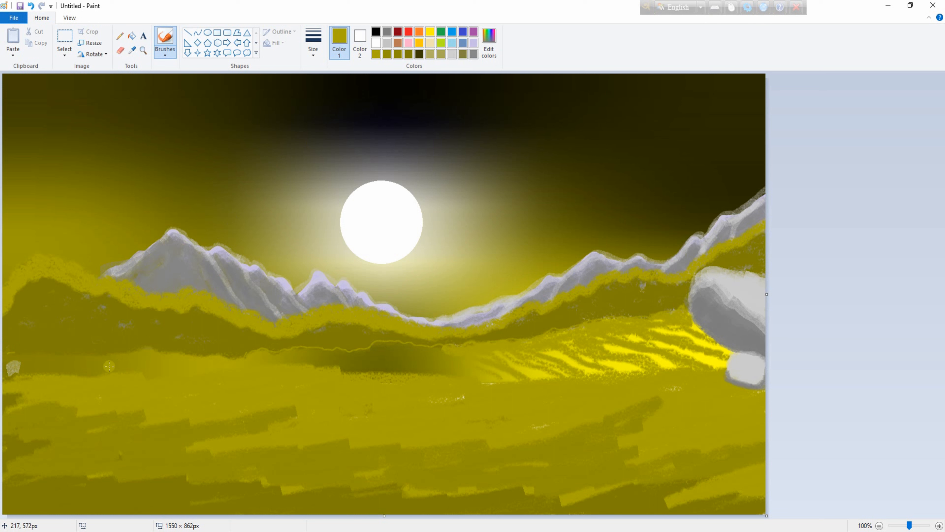
left_click(390, 57)
mouse_move(11, 361)
left_mouse_down()
mouse_move(58, 324)
mouse_move(241, 361)
mouse_move(1, 319)
mouse_move(8, 352)
mouse_move(57, 370)
mouse_move(114, 338)
left_mouse_up()
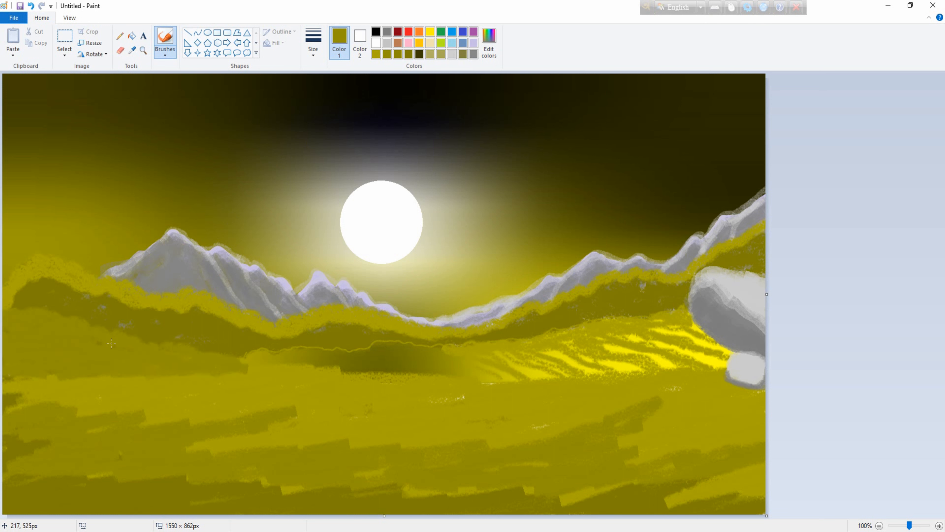
Step: Widen the canvas to 1819 px and draw a short horizontal olive base line on the new blank strip
left_click_drag(768, 294, 899, 294)
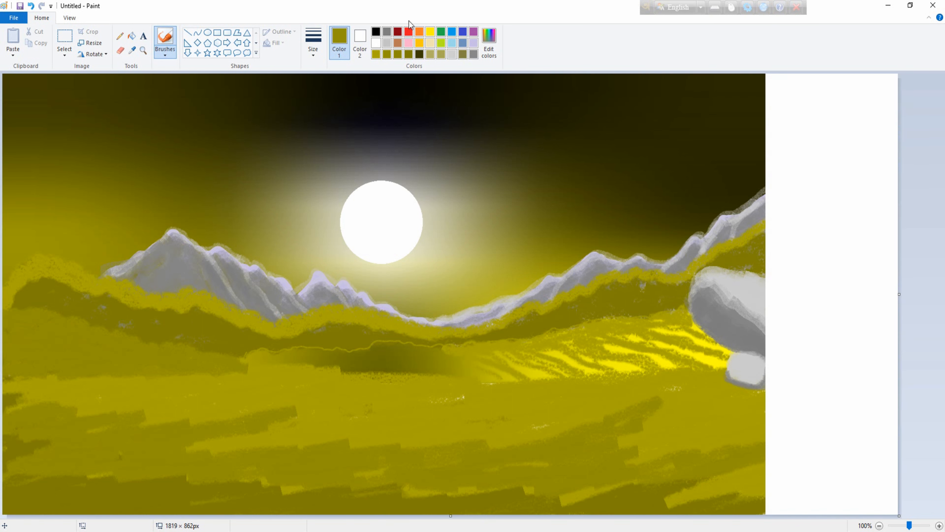
left_click(187, 32)
mouse_move(795, 378)
left_mouse_down()
mouse_move(859, 378)
mouse_move(818, 354)
mouse_move(830, 378)
mouse_move(840, 370)
mouse_move(840, 345)
mouse_move(847, 358)
mouse_move(813, 350)
mouse_move(814, 380)
mouse_move(811, 364)
mouse_move(804, 381)
mouse_move(798, 349)
mouse_move(798, 380)
left_mouse_up()
Step: Sketch the outlines of pointed grass blades above the base line with the Pencil in light olive
left_click(120, 36)
left_click(387, 54)
left_click(396, 54)
left_click(401, 55)
left_click(412, 54)
left_click(377, 54)
left_click_drag(852, 357, 858, 377)
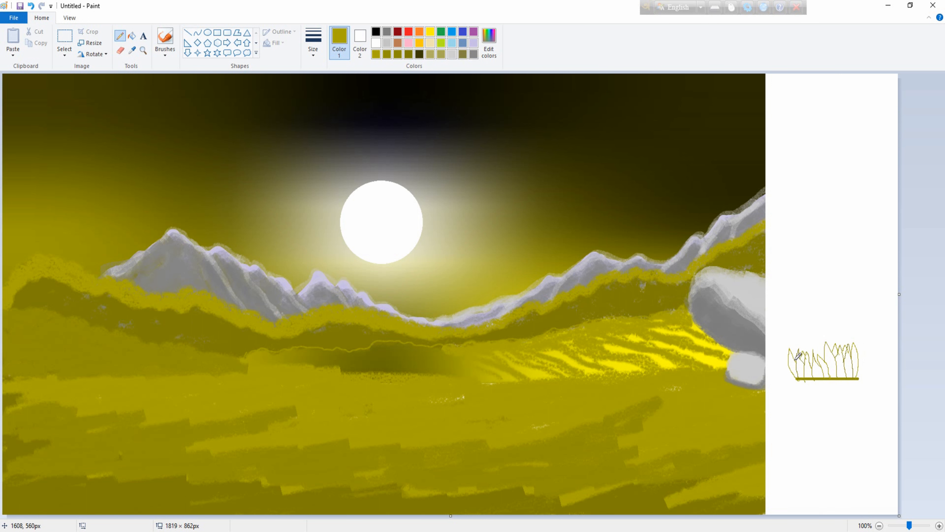
Step: Fill several grass blades with light olive, undoing a stray fill and closing an open outline with the Pencil
left_click(132, 36)
left_click(825, 365)
left_click(855, 359)
left_click(792, 365)
left_click(803, 359)
left_click(800, 368)
key("ctrl+z")
left_click(833, 351)
left_click(848, 352)
left_click(119, 35)
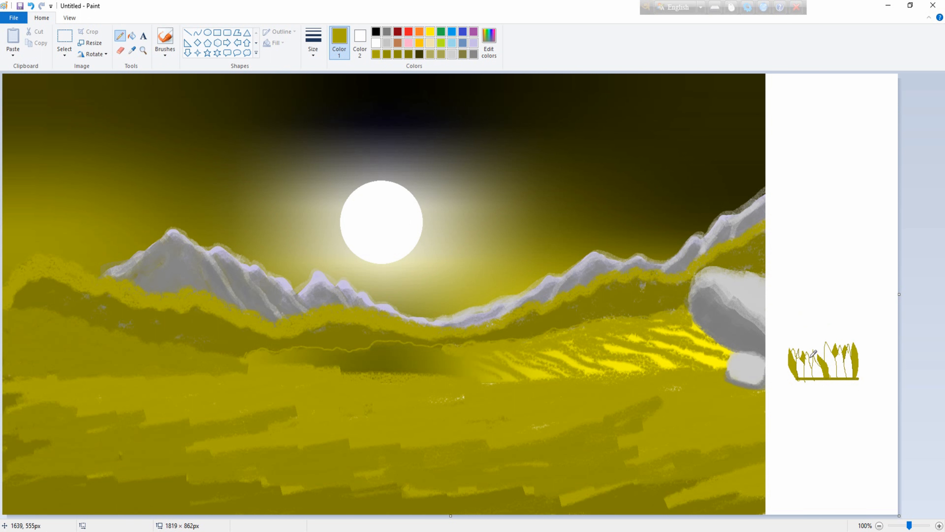
left_click(132, 38)
left_click(811, 361)
Step: Fill the remaining grass blades with progressively darker olive shades
left_click(387, 54)
left_click(821, 374)
left_click(832, 369)
left_click(396, 54)
left_click(806, 372)
left_click(838, 372)
left_click(408, 54)
left_click(848, 361)
left_click(800, 367)
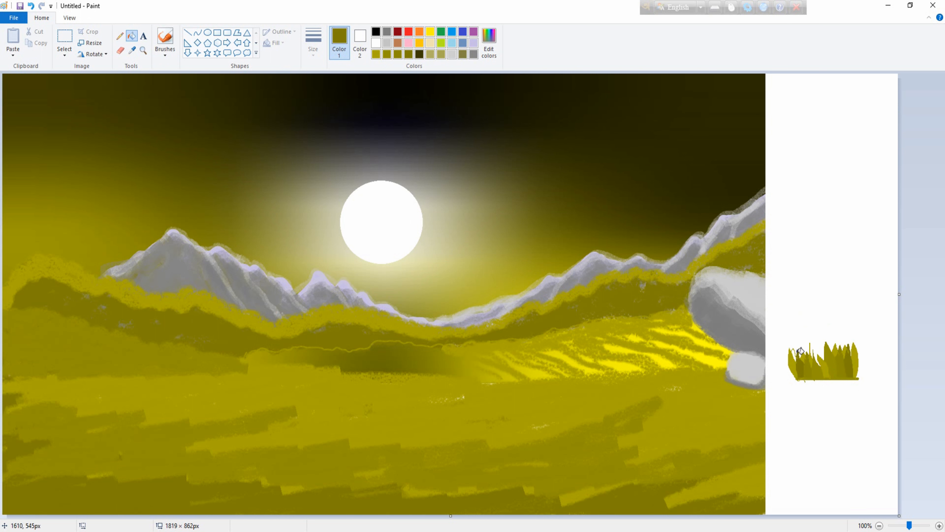
left_click(387, 54)
Step: Clean up around the grass clump, move it onto the left side of the field and enable transparent selection
left_click(121, 52)
left_click(376, 43)
mouse_move(810, 344)
left_mouse_down()
mouse_move(797, 358)
mouse_move(870, 393)
left_mouse_up()
left_click(64, 57)
left_click(81, 80)
left_click_drag(871, 360, 814, 362)
left_click_drag(797, 394, 31, 376)
left_click(65, 57)
left_click(81, 147)
Step: Cover the foreground with repeated copies of the grass clump and trim the canvas width back to 1549 px
left_click_drag(32, 376, 80, 386, "ctrl")
mouse_move(80, 386)
left_mouse_down("ctrl")
mouse_move(144, 392)
mouse_move(282, 371)
mouse_move(259, 391)
mouse_move(163, 405)
mouse_move(2, 390)
mouse_move(29, 413)
mouse_move(176, 412)
mouse_move(847, 330)
mouse_move(833, 355)
mouse_move(812, 343)
mouse_move(859, 342)
mouse_move(819, 353)
mouse_move(832, 359)
mouse_move(859, 360)
mouse_move(868, 345)
mouse_move(856, 361)
mouse_move(805, 373)
mouse_move(869, 376)
mouse_move(810, 379)
mouse_move(788, 336)
mouse_move(792, 384)
left_mouse_up("ctrl")
mouse_move(769, 308)
left_mouse_down()
mouse_move(855, 382)
mouse_move(890, 393)
left_mouse_up()
mouse_move(858, 368)
left_mouse_down()
mouse_move(571, 402)
mouse_move(82, 410)
mouse_move(142, 416)
mouse_move(260, 401)
mouse_move(407, 427)
mouse_move(548, 412)
mouse_move(592, 423)
mouse_move(707, 417)
mouse_move(742, 434)
mouse_move(740, 470)
mouse_move(476, 470)
mouse_move(268, 444)
mouse_move(95, 464)
mouse_move(125, 500)
mouse_move(395, 509)
mouse_move(731, 496)
mouse_move(41, 511)
left_mouse_up()
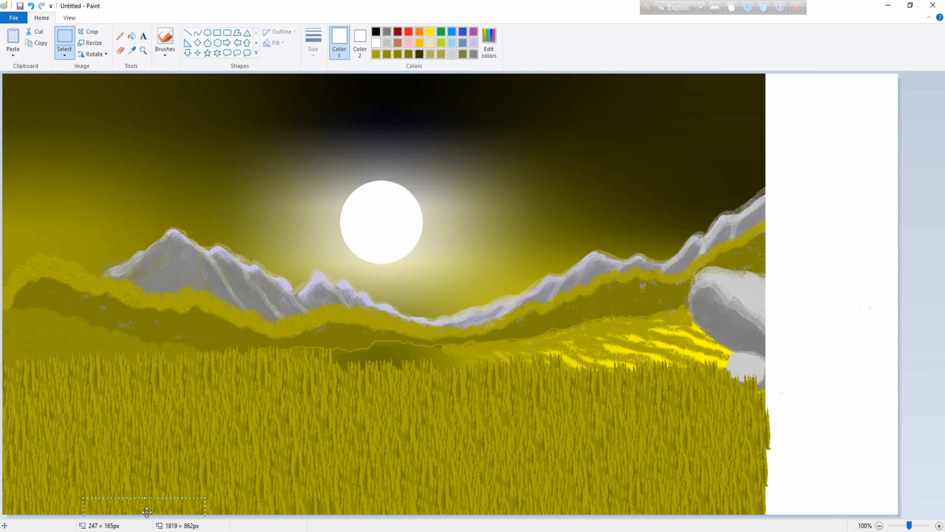
left_click(863, 346)
left_click_drag(899, 294, 766, 295)
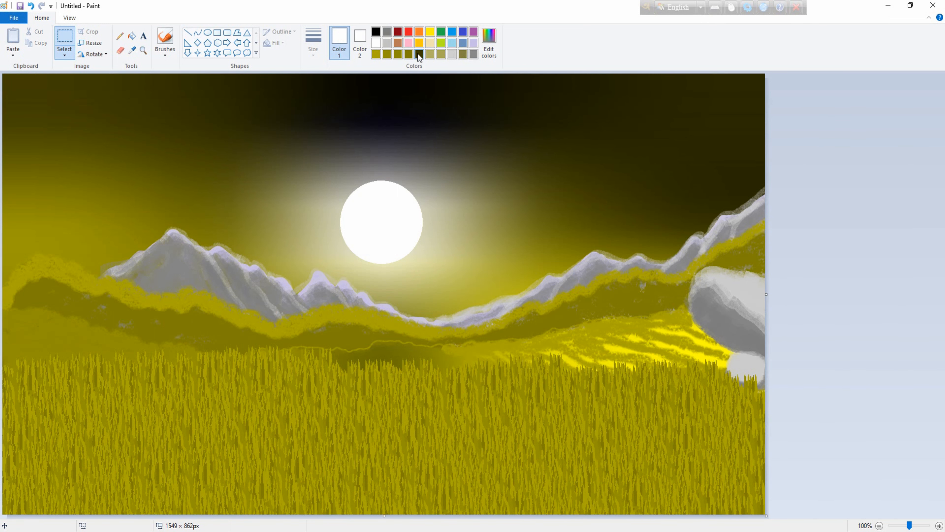
Step: Draw a filled grayish-olive parallelogram roof with the Polygon shape, in front of the right foothills
left_click(462, 55)
left_click(237, 33)
left_click(359, 37)
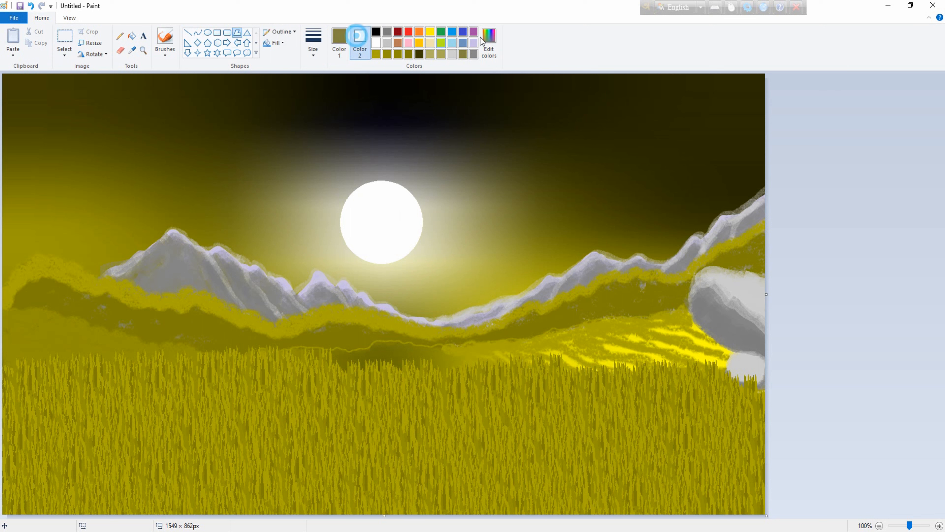
left_click(462, 54)
left_click_drag(514, 290, 589, 290)
left_click(615, 319)
left_click(554, 319)
left_click(511, 291)
Step: Recolour the roof's fill and outline with a darker custom grayish olive and move it closer to the central valley
left_click(420, 55)
left_click(463, 56)
left_click(489, 44)
left_click(571, 267)
left_click(382, 339)
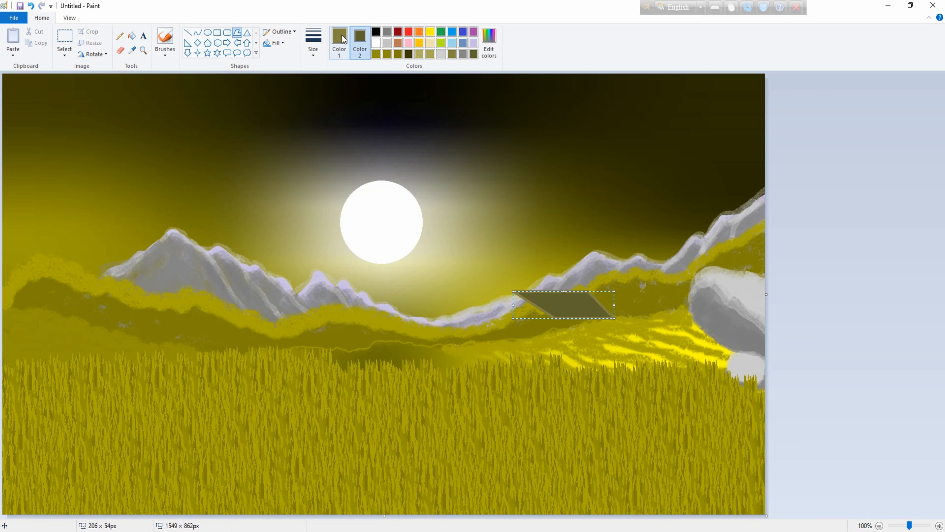
left_click(341, 39)
left_click_drag(572, 310, 528, 304)
left_click(878, 305)
Step: Draw the narrow front slope of the roof as a dark grayish-olive polygon descending from the ridge's left end
left_click_drag(466, 286, 442, 323)
key("ctrl+z")
left_click(451, 54)
mouse_move(467, 286)
left_mouse_down()
mouse_move(446, 321)
mouse_move(433, 321)
left_mouse_up()
left_click(444, 322)
left_click(470, 290)
left_click(473, 54)
left_click(894, 297)
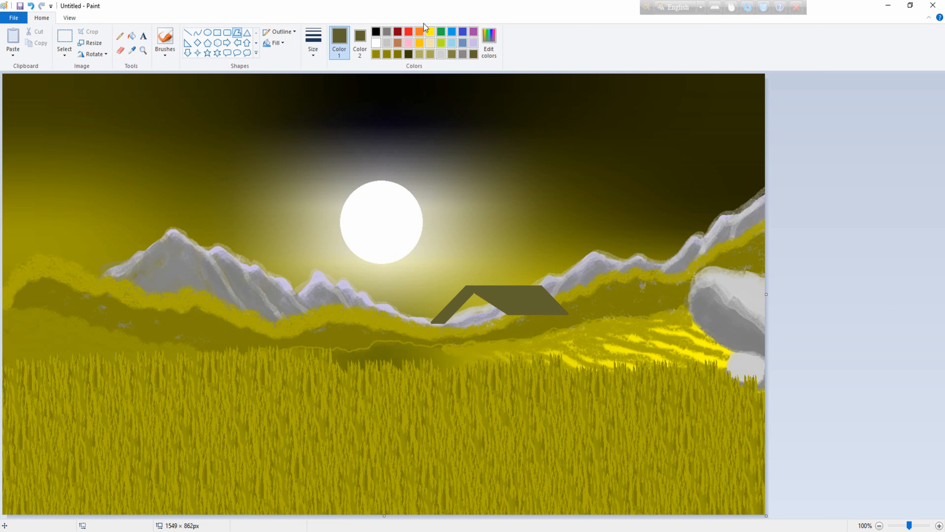
Step: Draw the house's gabled front wall under the roof as a polygon with a yellow outline
left_click(430, 32)
left_click_drag(445, 355, 445, 324)
left_click(471, 291)
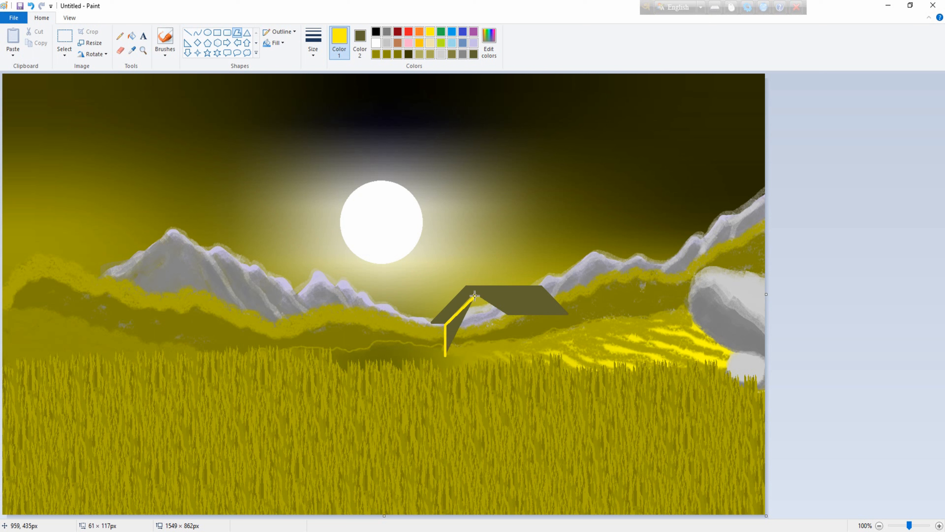
left_click(505, 314)
left_click_drag(506, 336, 475, 351)
left_click(445, 356)
Step: Recolour the front wall's fill and outline with a slightly darker custom yellow
left_click(360, 43)
left_click(430, 32)
left_click(489, 43)
left_click(575, 253)
left_click(388, 339)
left_click(338, 41)
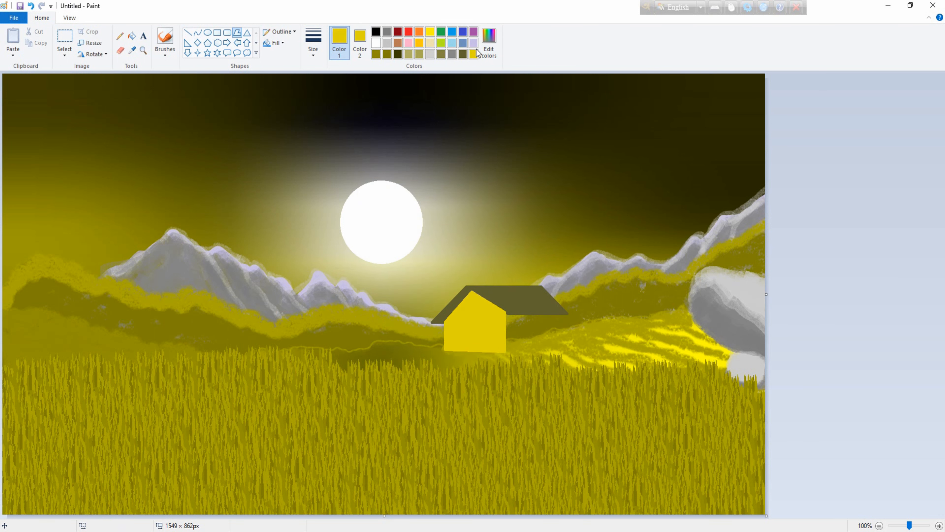
Step: Define a darker olive-yellow custom colour and draw the house's side wall under the main roof with it
left_click(489, 43)
left_click(572, 262)
left_click(382, 339)
left_click(359, 43)
left_click(473, 54)
mouse_move(505, 354)
left_mouse_down()
mouse_move(508, 313)
mouse_move(567, 314)
mouse_move(567, 344)
left_mouse_up()
double_click(528, 354)
left_click(858, 285)
Step: Draw a dark olive door on the front wall and a small square window on the side wall
mouse_move(462, 320)
left_mouse_down()
mouse_move(483, 321)
mouse_move(483, 350)
left_mouse_up()
double_click(465, 350)
left_click(891, 339)
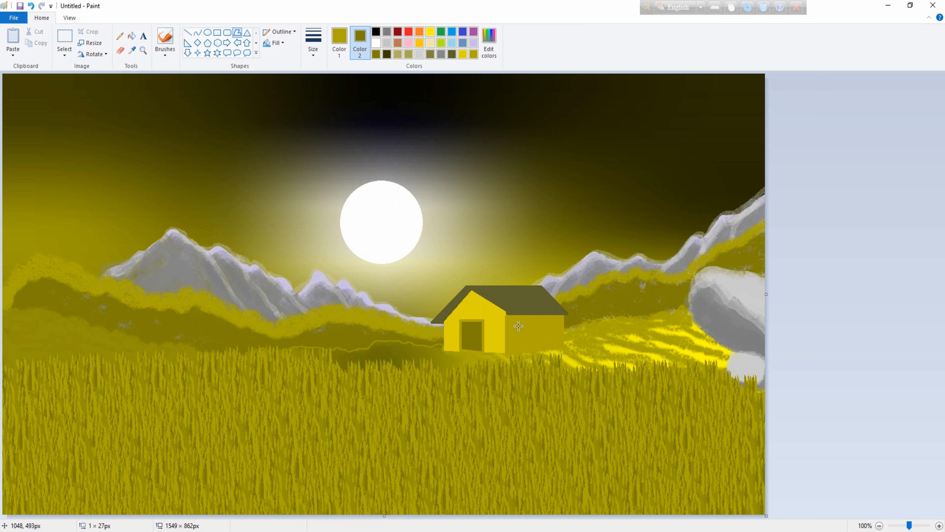
left_click(875, 340)
Step: Set the brush's primary colour to dark grayish olive and the secondary to white, undoing a trial stroke in the grass
left_click(451, 56)
left_click(163, 40)
left_click(338, 34)
left_click(451, 55)
left_click(360, 42)
left_click(376, 43)
mouse_move(7, 364)
left_mouse_down()
mouse_move(34, 364)
mouse_move(1, 391)
left_mouse_up()
key("ctrl+z")
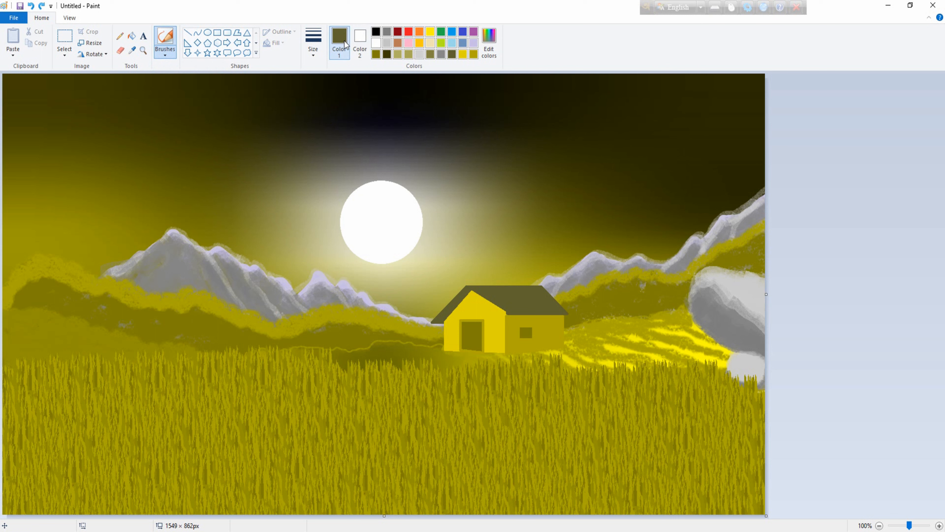
Step: Switch to the standard round brush and undo the trial strokes beside the small rock
left_click(165, 51)
left_click_drag(721, 365, 682, 331)
left_click(165, 71)
key("ctrl+z")
key("ctrl+z")
Step: Paint a dark grayish-olive tree trunk beside the boulder, with one branch reaching left and another up to the canvas edge
mouse_move(717, 380)
left_mouse_down()
mouse_move(678, 331)
mouse_move(670, 293)
mouse_move(641, 253)
mouse_move(579, 221)
left_mouse_up()
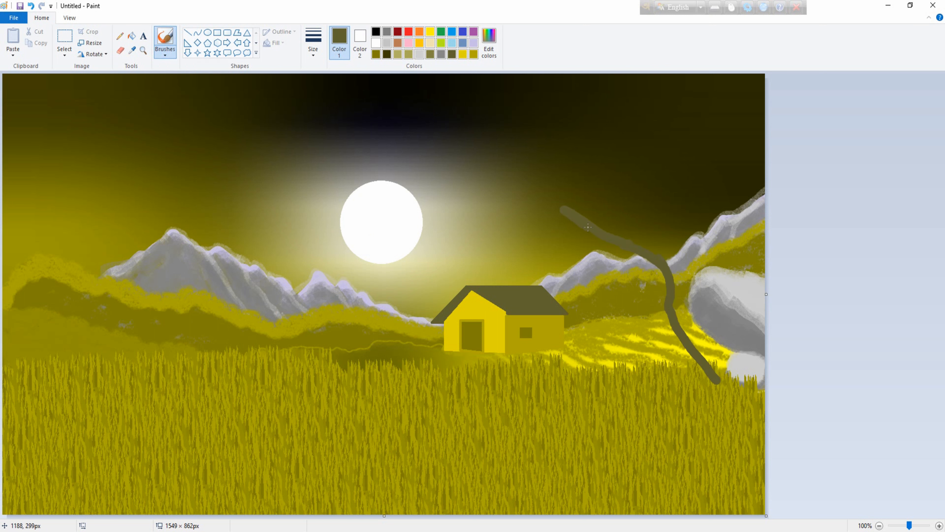
mouse_move(644, 272)
left_mouse_down()
mouse_move(684, 342)
mouse_move(663, 315)
left_mouse_up()
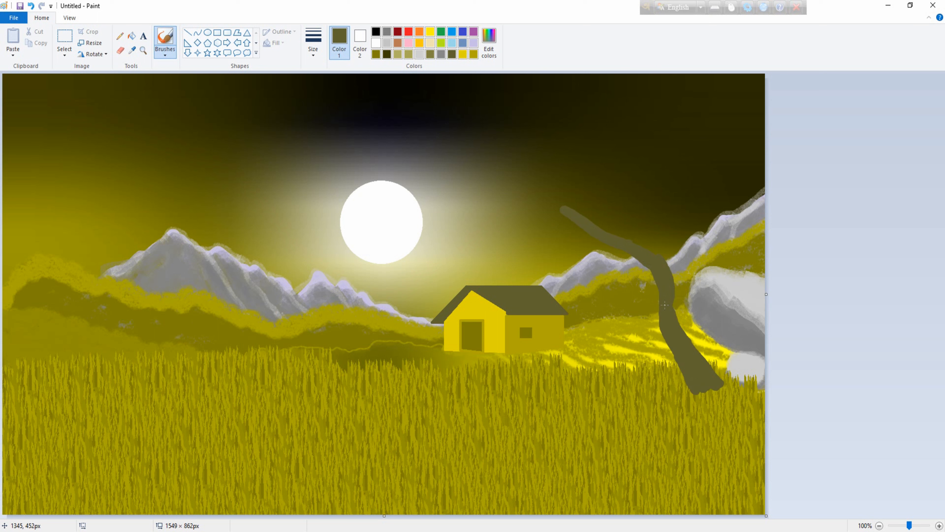
mouse_move(659, 253)
left_mouse_down()
mouse_move(698, 88)
mouse_move(677, 128)
mouse_move(653, 256)
left_mouse_up()
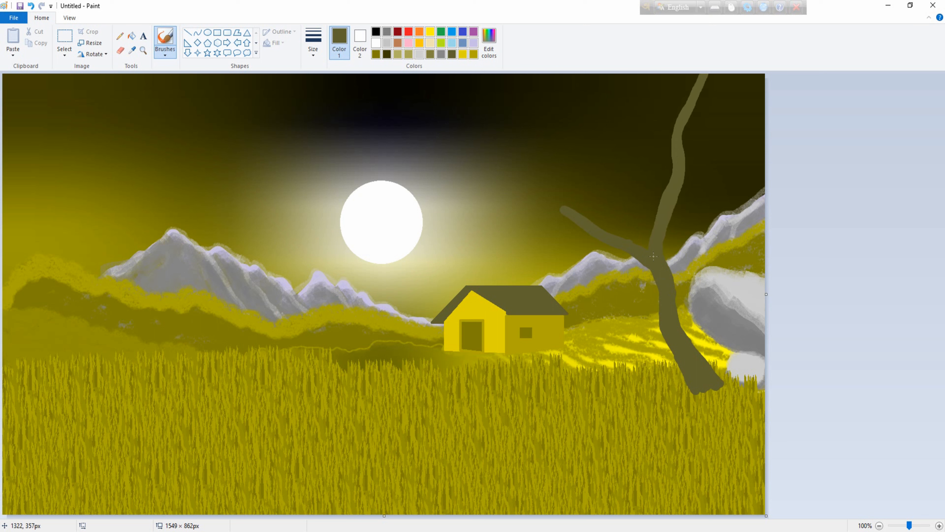
Step: Extend the left branch toward the moon and thicken the upper branch, the fork and the trunk's base
left_click_drag(546, 201, 640, 243)
mouse_move(676, 183)
left_mouse_down()
mouse_move(659, 243)
mouse_move(678, 193)
left_mouse_up()
left_click_drag(659, 239, 672, 278)
mouse_move(693, 342)
left_mouse_down()
mouse_move(722, 380)
mouse_move(684, 373)
left_mouse_up()
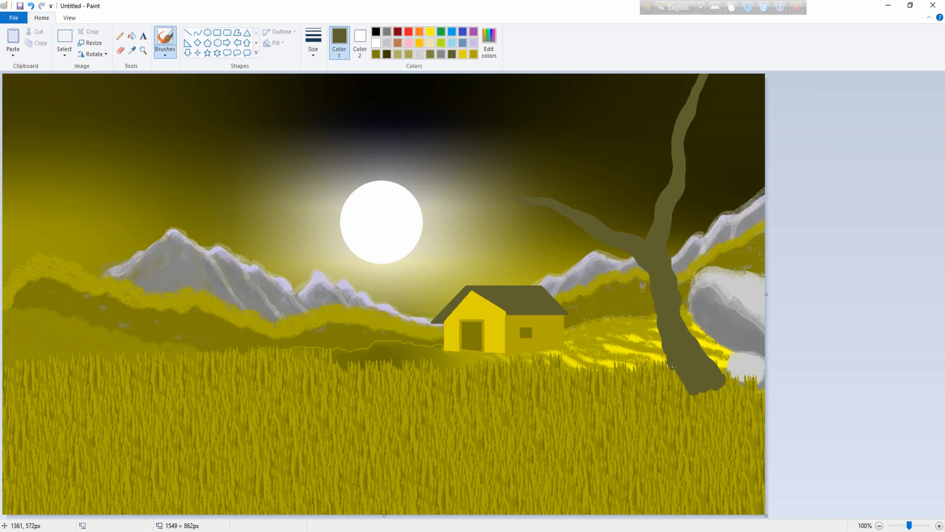
Step: Add bare forking branches from the trunk and left limb, reaching up to the top edge and toward the moon
mouse_move(643, 243)
left_mouse_down()
mouse_move(608, 169)
mouse_move(624, 177)
mouse_move(604, 167)
mouse_move(620, 210)
mouse_move(632, 221)
mouse_move(628, 206)
mouse_move(648, 239)
mouse_move(610, 170)
mouse_move(515, 73)
left_mouse_up()
left_click_drag(602, 160, 541, 100)
mouse_move(590, 144)
left_mouse_down()
mouse_move(603, 159)
mouse_move(631, 77)
left_mouse_up()
left_click_drag(628, 112, 625, 173)
left_click_drag(495, 189, 451, 181)
mouse_move(570, 217)
left_mouse_down()
mouse_move(511, 157)
mouse_move(419, 143)
left_mouse_up()
left_click_drag(519, 160, 473, 73)
left_click_drag(575, 127, 571, 74)
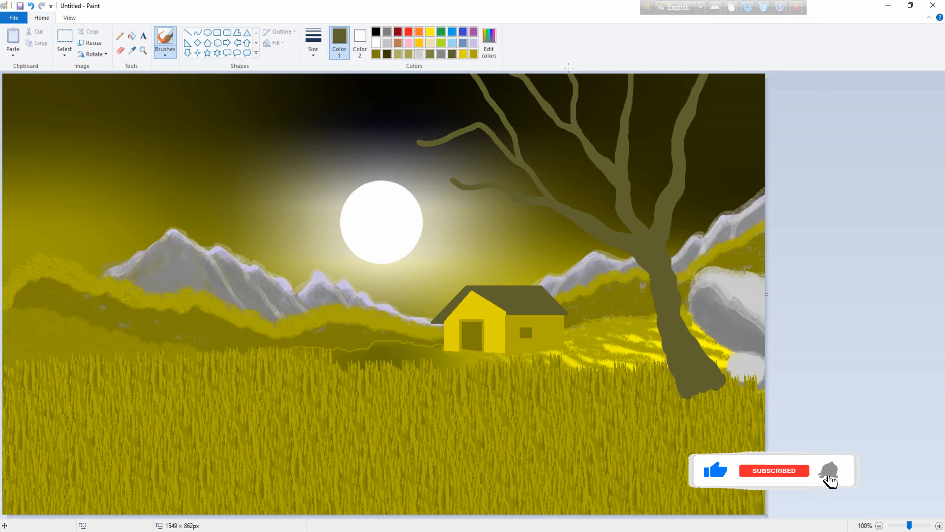
Step: Add thinner branches to the right limb, the upper fork and the middle limb, reaching the canvas's right and top edges
left_click_drag(696, 108, 760, 77)
left_click_drag(685, 160, 764, 105)
left_click_drag(672, 134, 635, 74)
left_click_drag(576, 127, 607, 159)
Step: Mix a darker olive, change the brush type and shade the trunk, the fork and the lower limbs
left_click(489, 43)
left_click(574, 275)
left_click(382, 338)
left_click(165, 53)
left_click(225, 91)
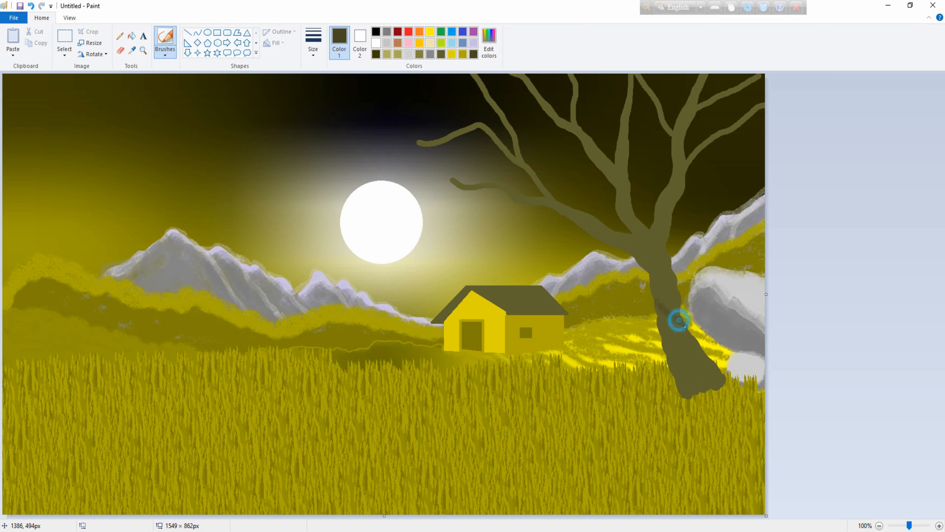
left_click_drag(671, 326, 711, 383)
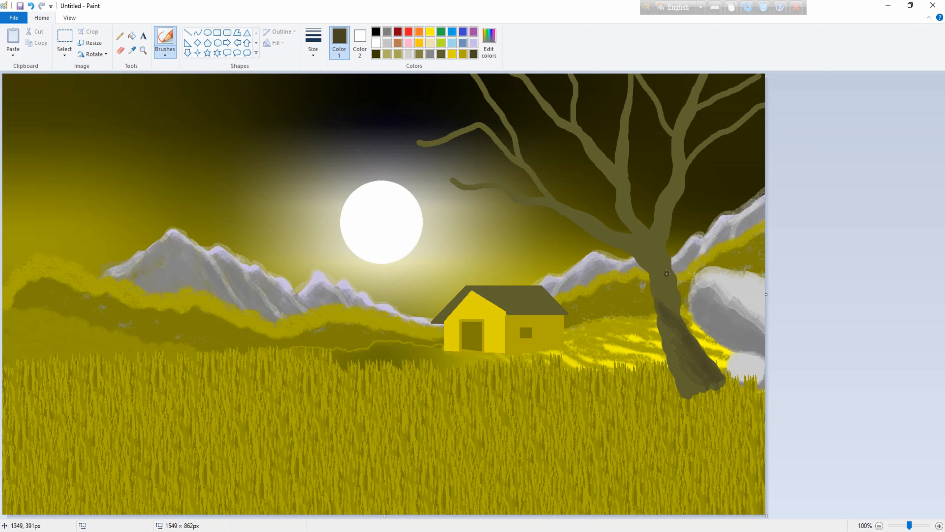
mouse_move(613, 237)
left_mouse_down()
mouse_move(603, 232)
mouse_move(632, 232)
left_mouse_up()
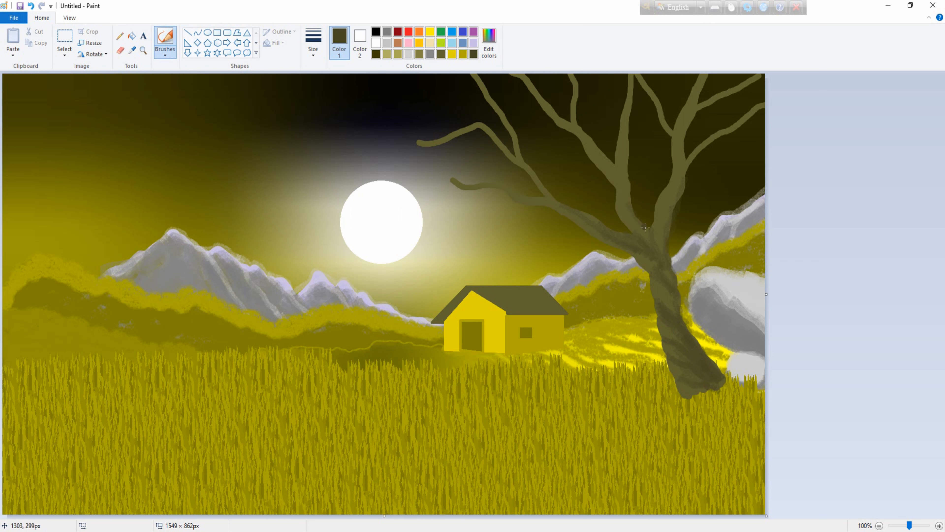
left_click_drag(667, 230, 683, 178)
Step: Mix a lighter olive and paint bark streaks on the trunk and an upper branch
left_click(489, 47)
left_click(572, 262)
left_click(382, 338)
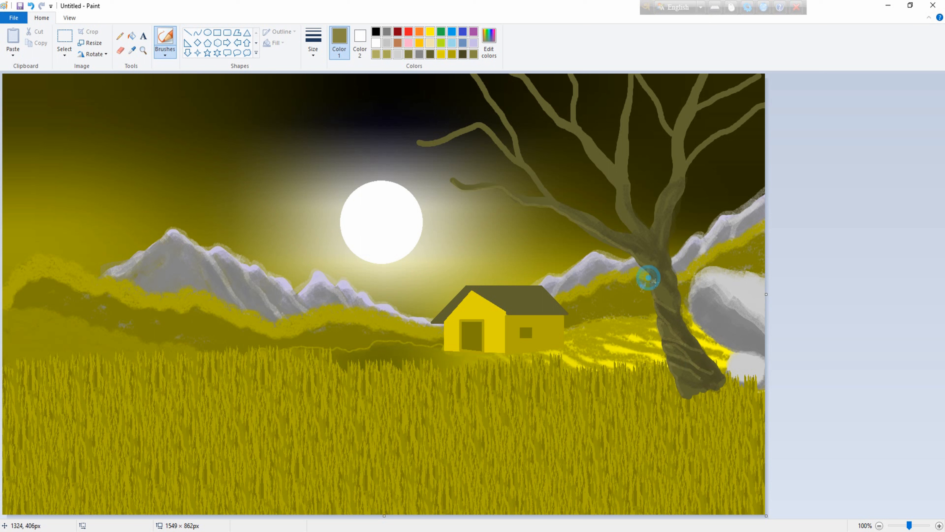
left_click_drag(499, 62, 535, 93)
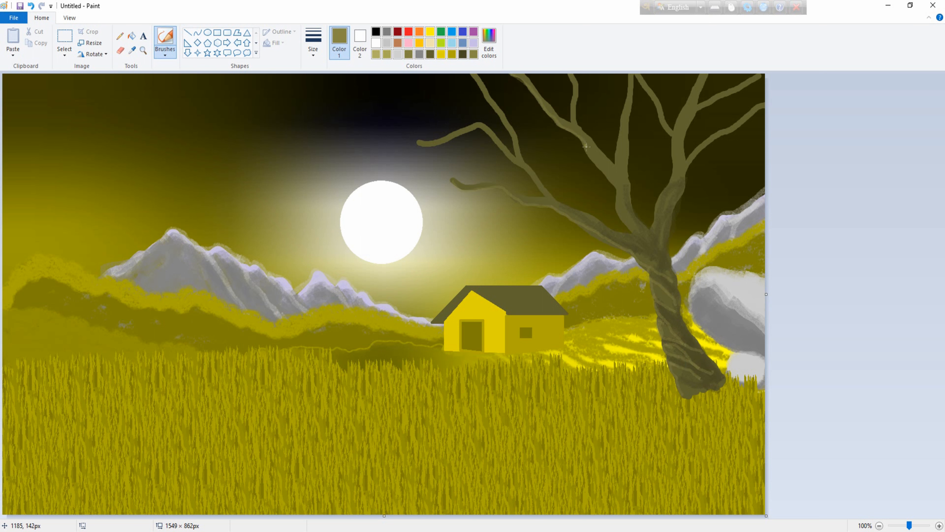
Step: Mix a still lighter khaki and highlight the moon-facing edges of the upper and left branches
left_click(488, 43)
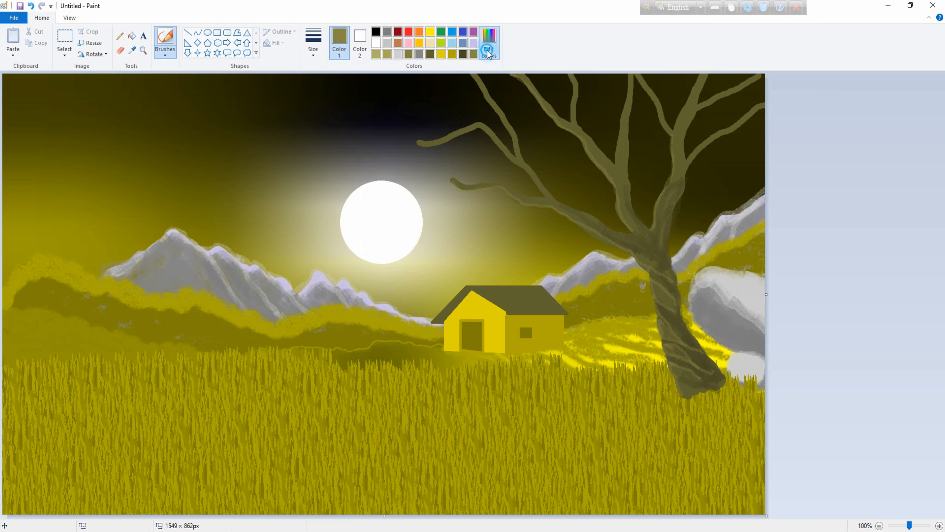
left_click(381, 339)
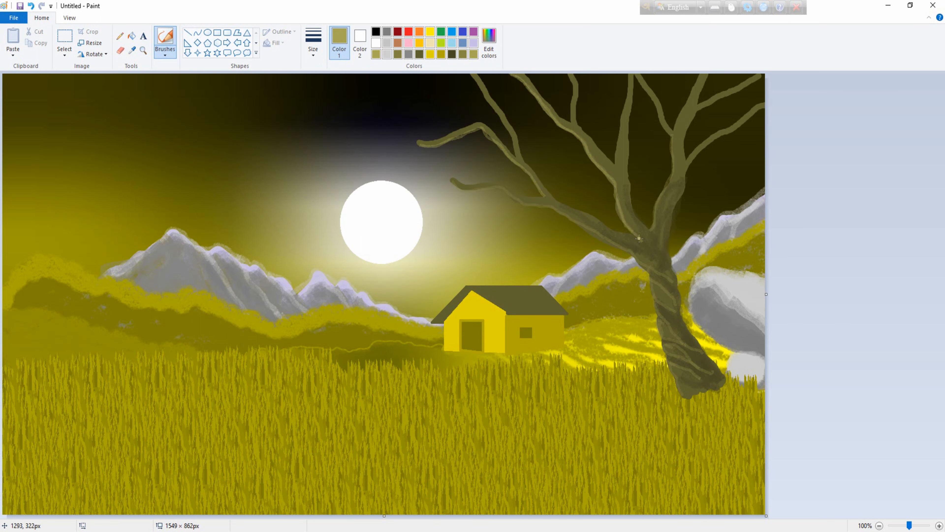
left_click_drag(655, 225, 668, 180)
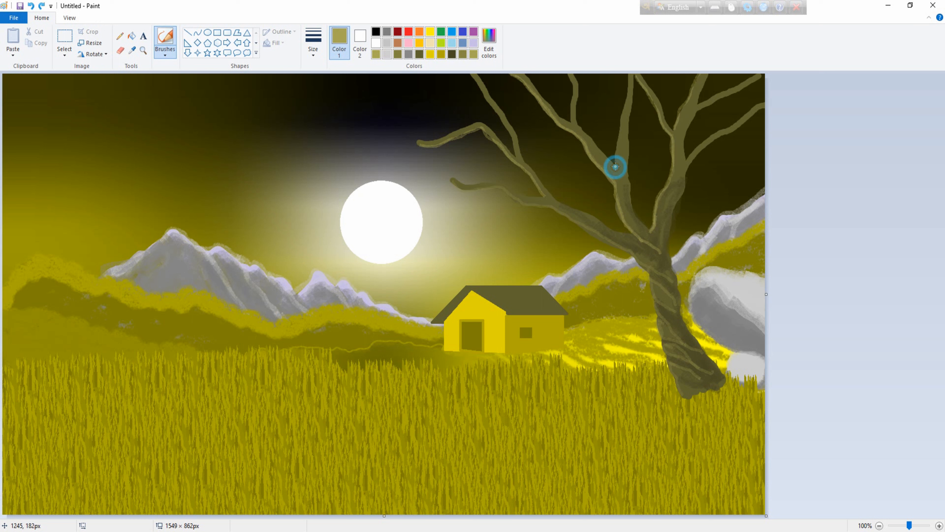
left_click_drag(469, 77, 492, 105)
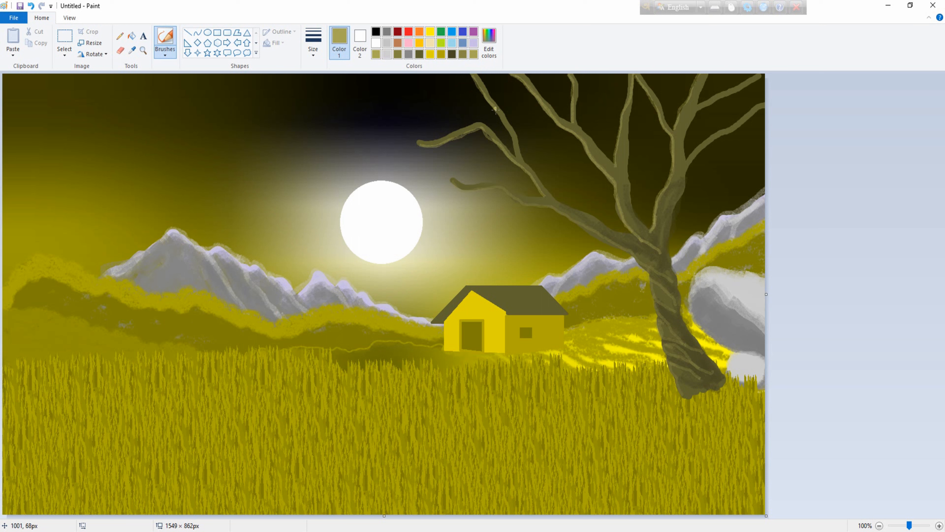
Step: Highlight the right-hand branches in khaki and add yellow streaks along the lower limbs and trunk
left_click_drag(766, 99, 726, 127)
left_click_drag(764, 102, 688, 154)
left_click_drag(713, 96, 700, 107)
mouse_move(665, 194)
left_mouse_down()
mouse_move(654, 233)
mouse_move(674, 174)
left_mouse_up()
left_click_drag(588, 221, 616, 245)
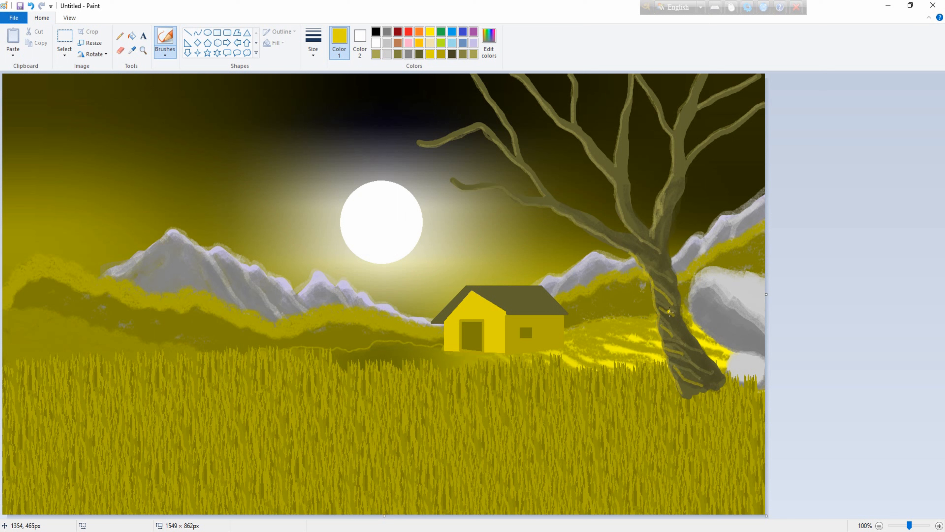
left_click_drag(681, 354, 722, 384)
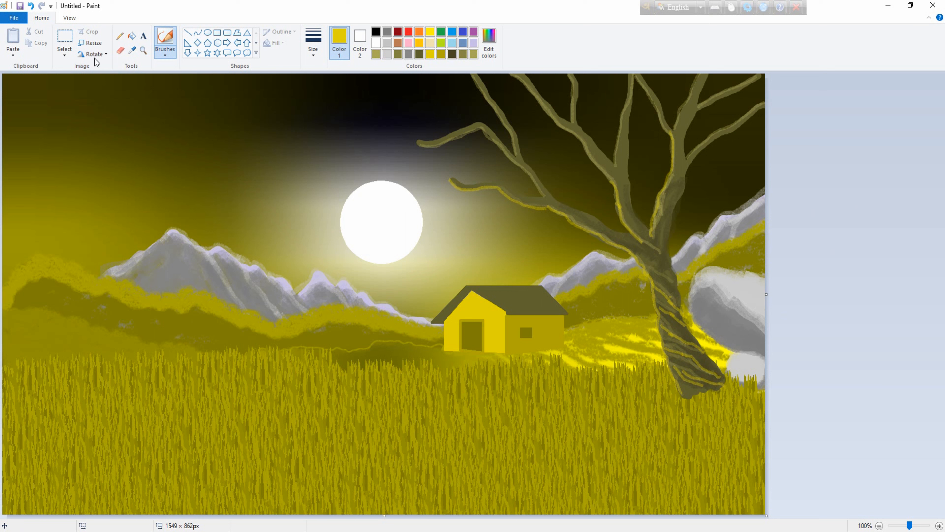
Step: Paint a large rocky mound in gray and dark olive over the grass, from the tree's base to the bottom edge
left_click(386, 53)
mouse_move(707, 402)
left_mouse_down()
mouse_move(745, 393)
mouse_move(589, 439)
mouse_move(622, 420)
mouse_move(778, 435)
mouse_move(605, 446)
mouse_move(555, 460)
mouse_move(533, 502)
mouse_move(622, 500)
mouse_move(617, 462)
left_mouse_up()
left_click(419, 54)
mouse_move(669, 500)
left_mouse_down()
mouse_move(578, 505)
mouse_move(541, 488)
mouse_move(730, 391)
mouse_move(622, 414)
mouse_move(553, 441)
mouse_move(516, 471)
mouse_move(730, 495)
mouse_move(633, 395)
mouse_move(602, 469)
mouse_move(671, 443)
mouse_move(581, 477)
left_mouse_up()
left_click(408, 54)
mouse_move(732, 445)
left_mouse_down()
mouse_move(545, 499)
mouse_move(575, 492)
mouse_move(644, 447)
mouse_move(715, 465)
mouse_move(689, 502)
left_mouse_up()
Step: Cover the mound's gray patches with dark olive and extend its base leftward along the bottom edge
left_click(420, 54)
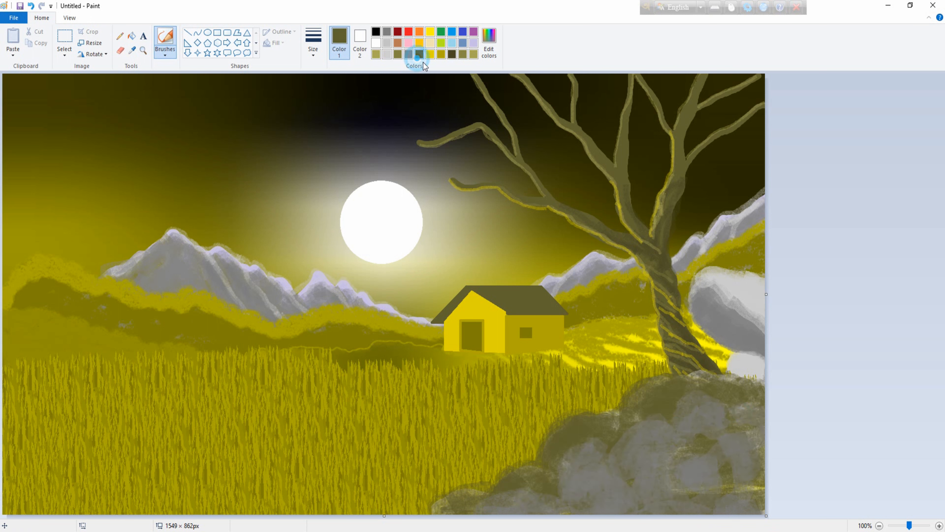
left_click(604, 465)
mouse_move(616, 482)
left_mouse_down()
mouse_move(669, 428)
mouse_move(726, 466)
mouse_move(707, 503)
mouse_move(644, 490)
mouse_move(493, 499)
left_mouse_up()
Step: Outline the individual rocks of the foreground mound with curved khaki strokes
left_click(473, 55)
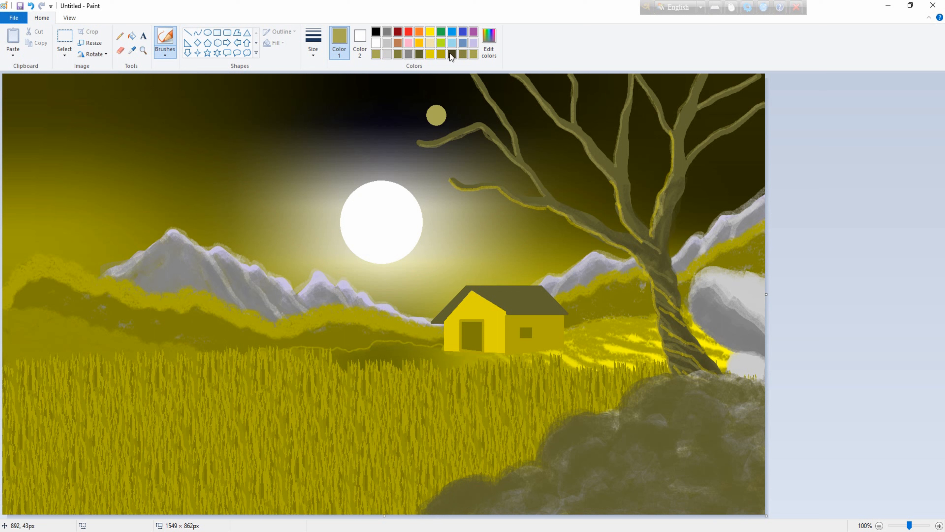
left_click_drag(420, 513, 455, 482)
mouse_move(529, 463)
left_mouse_down()
mouse_move(538, 444)
mouse_move(613, 410)
mouse_move(756, 374)
mouse_move(687, 392)
mouse_move(688, 380)
mouse_move(604, 443)
mouse_move(488, 509)
mouse_move(625, 470)
mouse_move(741, 512)
left_mouse_up()
left_click_drag(670, 423, 696, 488)
left_click_drag(734, 454, 688, 448)
left_click_drag(734, 450, 765, 446)
mouse_move(739, 414)
left_mouse_down()
mouse_move(731, 430)
mouse_move(764, 506)
left_mouse_up()
left_click_drag(688, 488, 683, 512)
left_click_drag(613, 481, 605, 513)
Step: Set a dark olive color and shade the rocks along the inside of their outlines across the mound
left_click(420, 55)
double_click(420, 55)
left_click(381, 337)
left_click_drag(483, 511, 551, 480)
mouse_move(552, 483)
left_mouse_down()
mouse_move(541, 513)
mouse_move(610, 478)
left_mouse_up()
left_click_drag(610, 478, 602, 512)
mouse_move(557, 483)
left_mouse_down()
mouse_move(630, 427)
mouse_move(685, 464)
mouse_move(606, 486)
left_mouse_up()
mouse_move(685, 492)
left_mouse_down()
mouse_move(682, 512)
mouse_move(739, 513)
left_mouse_up()
mouse_move(762, 506)
left_mouse_down()
mouse_move(680, 449)
mouse_move(744, 411)
mouse_move(734, 453)
left_mouse_up()
left_click_drag(621, 412, 604, 512)
left_click_drag(541, 455, 531, 530)
left_click_drag(612, 462, 579, 502)
left_click_drag(620, 480, 684, 507)
left_click_drag(651, 495, 635, 481)
left_click_drag(711, 498, 741, 512)
mouse_move(563, 507)
left_mouse_down()
mouse_move(585, 496)
mouse_move(500, 512)
mouse_move(578, 461)
left_mouse_up()
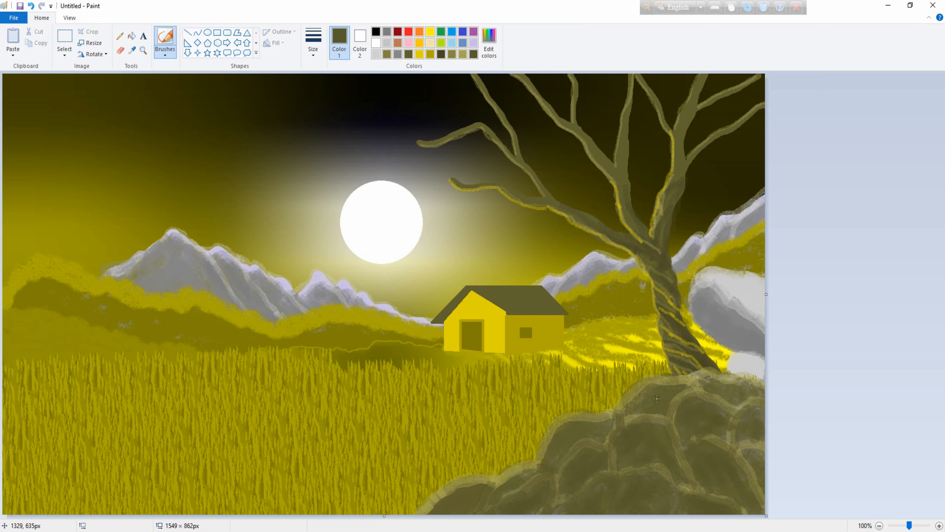
Step: Widen the canvas to 1708 px and outline a small cluster of pointed leaves with the Pencil in the blank strip
left_click_drag(766, 294, 844, 295)
left_click(120, 35)
left_click(430, 54)
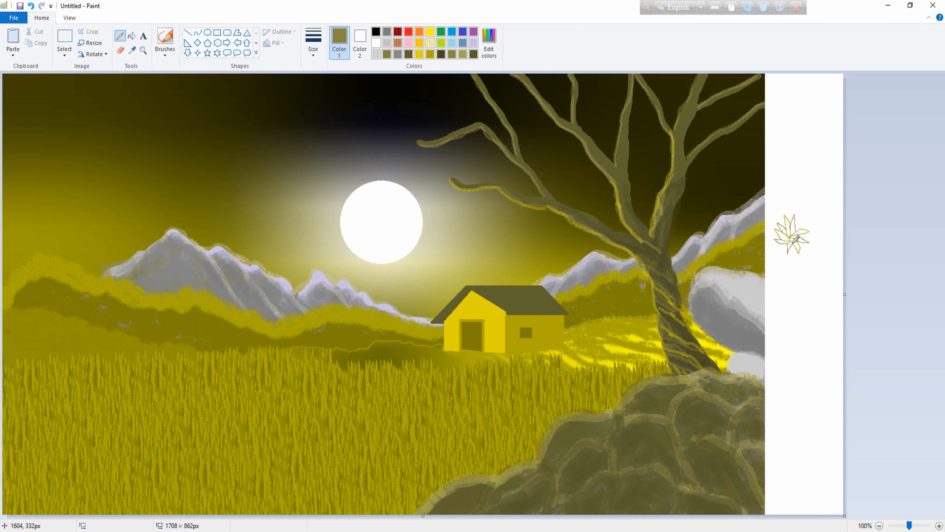
Step: Fill the leaves of the cluster with olive-yellow shades, undoing one misplaced fill
left_click(132, 36)
left_click(798, 231)
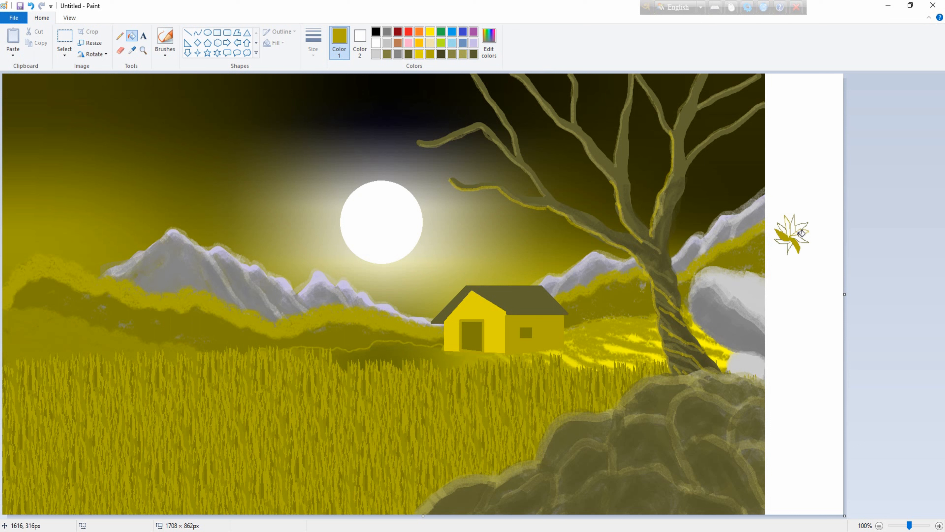
left_click(786, 225)
key("ctrl+z")
left_click(793, 243)
Step: Pencil extra leaves around the top of the cluster and fill them with color
left_click(120, 36)
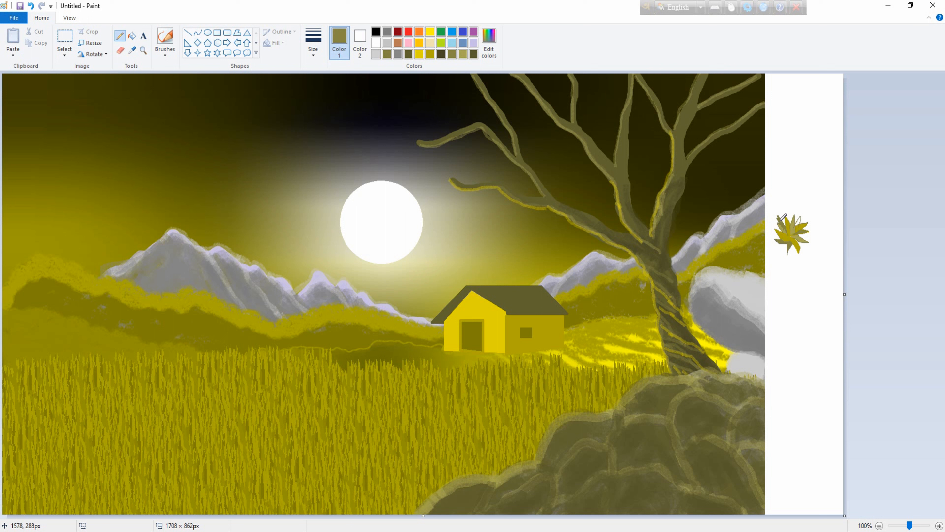
left_click(132, 36)
left_click(803, 218)
Step: Select the leaf cluster, place copies over the branches and the upper sky, and trim the canvas to 1548 px wide
left_click(65, 54)
left_click(93, 86)
mouse_move(770, 207)
left_mouse_down()
mouse_move(817, 258)
mouse_move(807, 242)
mouse_move(805, 283)
mouse_move(817, 279)
mouse_move(792, 286)
mouse_move(819, 292)
mouse_move(434, 184)
mouse_move(448, 203)
mouse_move(461, 188)
mouse_move(474, 123)
mouse_move(413, 112)
mouse_move(439, 86)
mouse_move(521, 80)
mouse_move(610, 97)
mouse_move(726, 69)
mouse_move(765, 112)
mouse_move(632, 154)
mouse_move(611, 113)
mouse_move(322, 104)
mouse_move(316, 113)
mouse_move(359, 99)
mouse_move(216, 106)
mouse_move(359, 131)
mouse_move(167, 95)
mouse_move(810, 157)
mouse_move(688, 100)
mouse_move(621, 190)
mouse_move(695, 205)
mouse_move(558, 204)
left_mouse_up()
key("ctrl+z")
key("ctrl+z")
left_click_drag(843, 295, 765, 296)
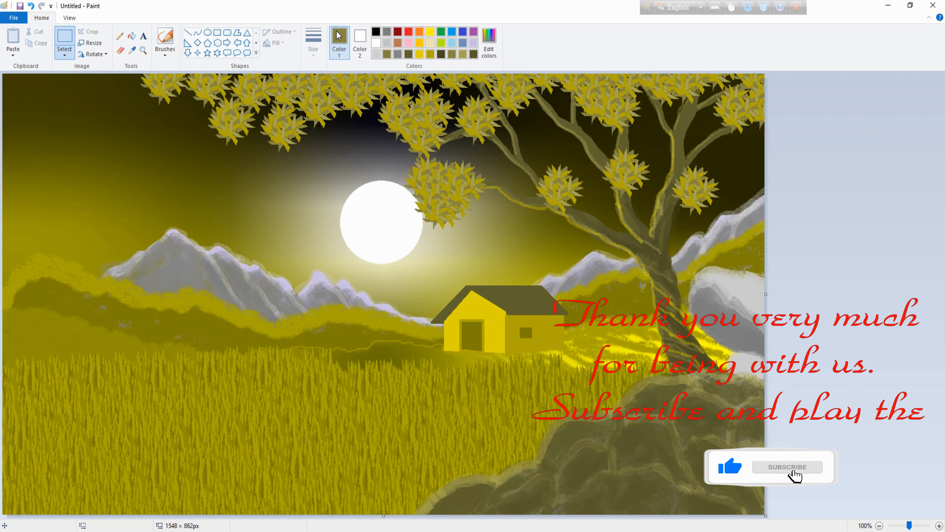
Step: Dot small white stars over the left part of the sky using the Pencil with a thicker line
left_click(376, 43)
left_click(119, 36)
left_click(59, 128)
left_click(313, 43)
left_click(331, 130)
left_click(76, 154)
left_click(68, 103)
left_click(21, 83)
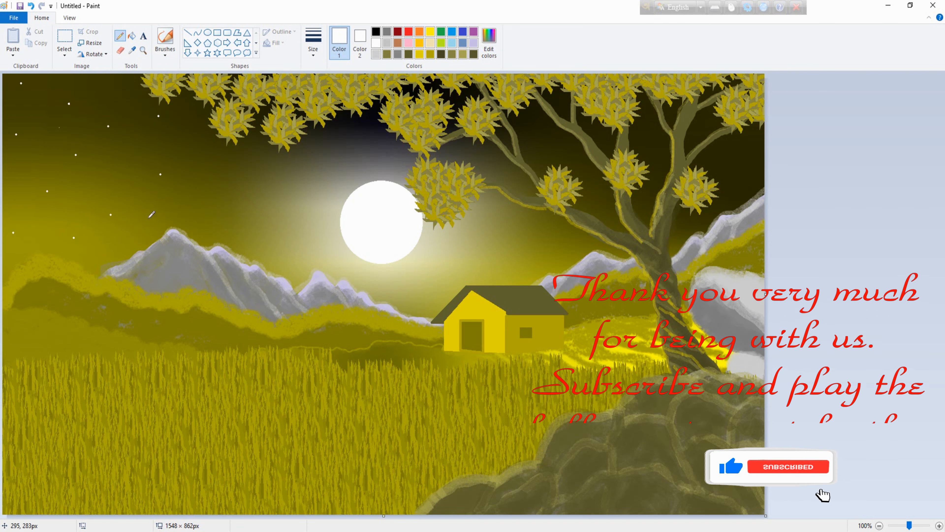